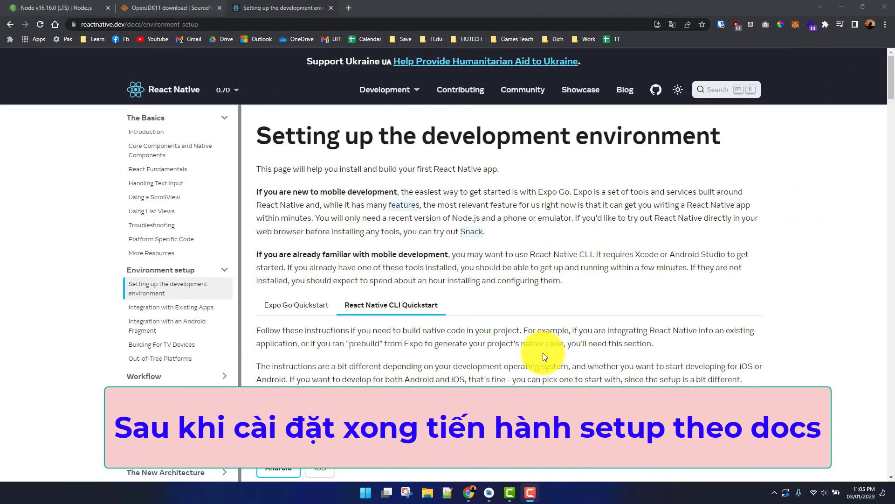
Launch the node-v16.16.0-x64.msi installer from the desktop and accept the Node.js license agreement
scroll(542, 352, "down", 5)
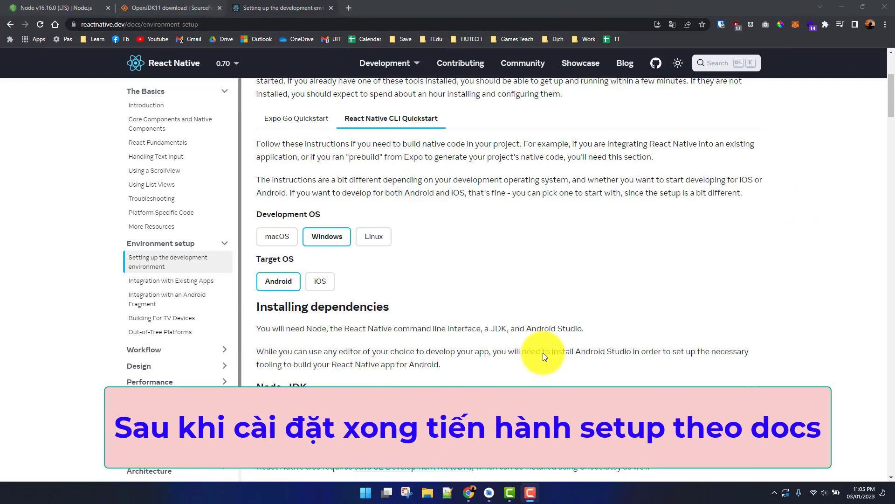
scroll(543, 353, "up", 5)
scroll(542, 352, "down", 7)
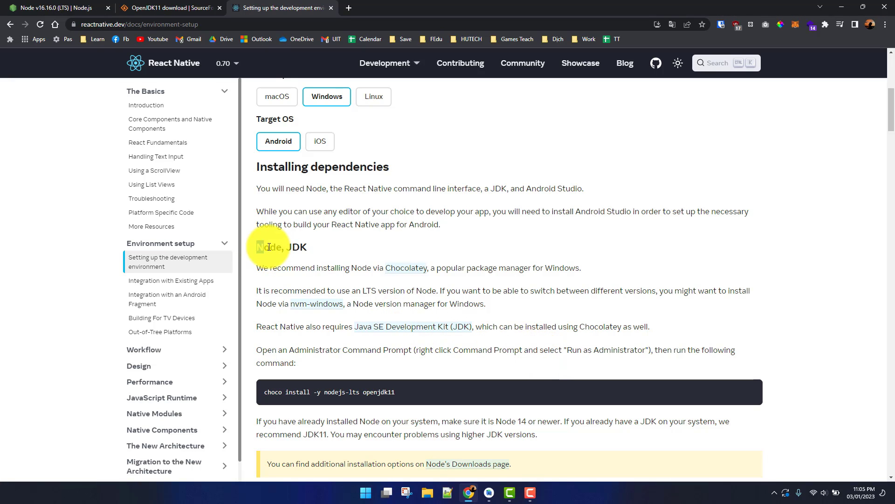
left_click_drag(250, 247, 348, 261)
left_click(892, 493)
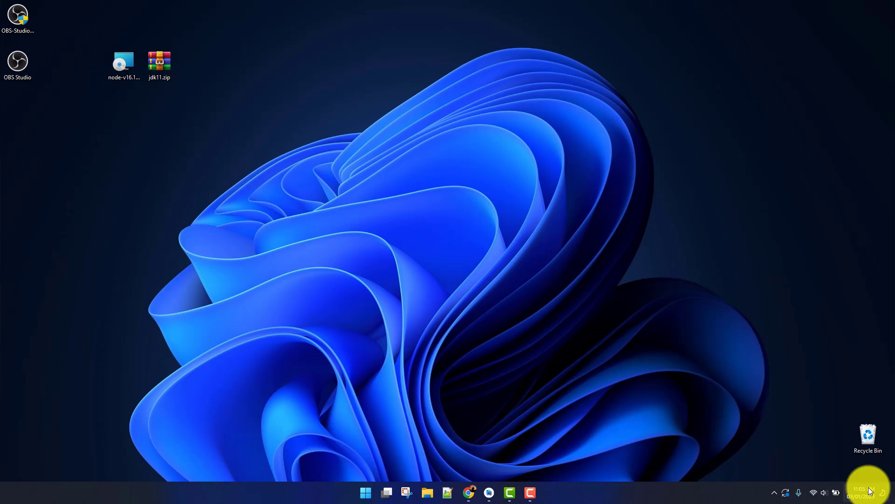
double_click(125, 61)
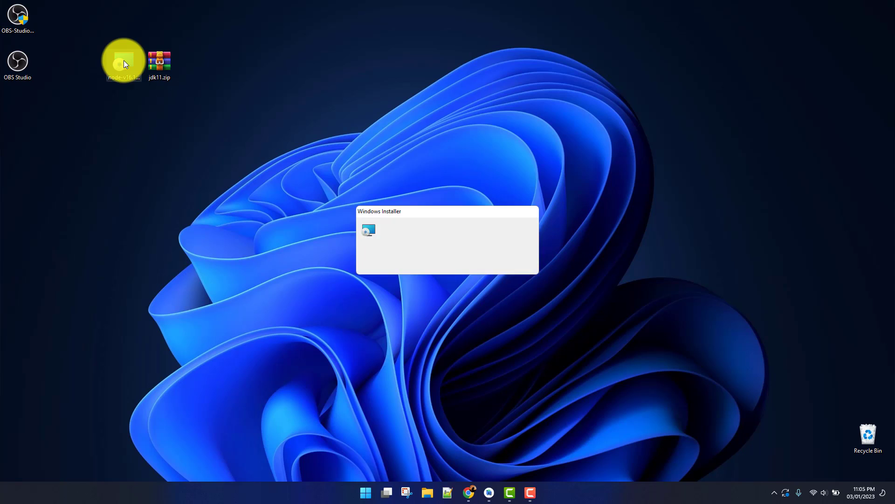
left_click(505, 318)
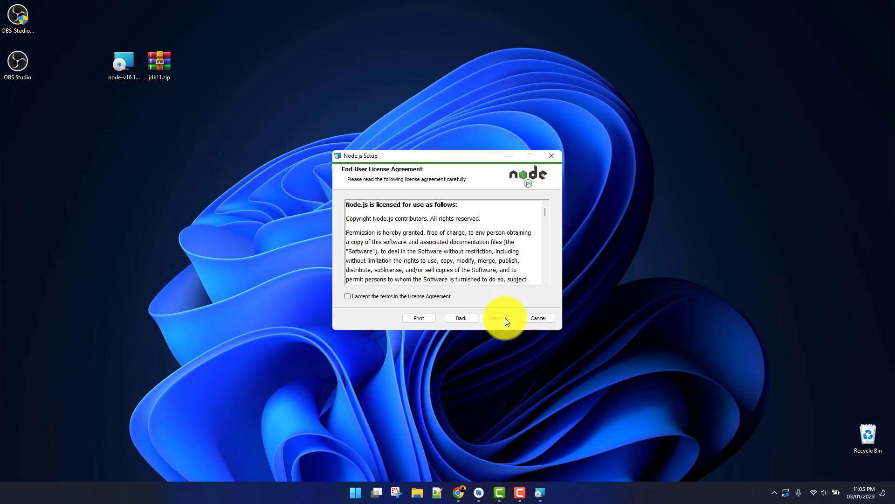
left_click(420, 297)
left_click(496, 319)
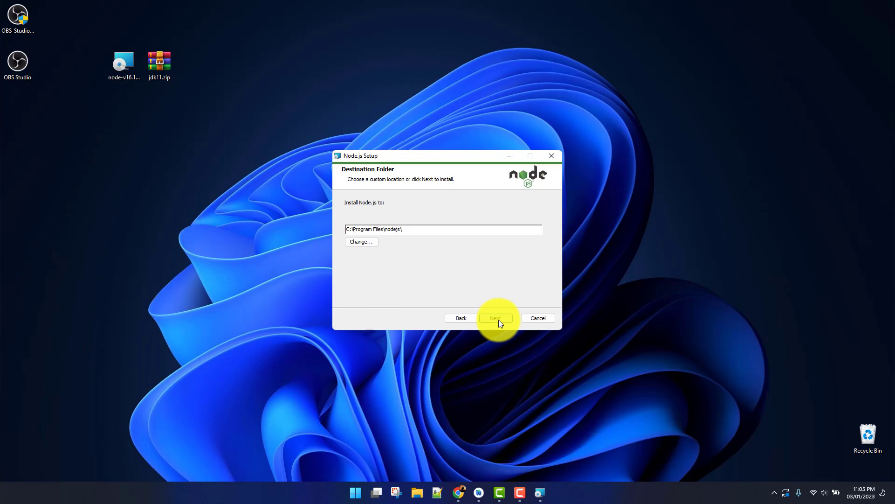
Install Node.js to C:\Program Files\nodejs\ with the default features and without the native module tools, then close the setup wizard
left_click(499, 319)
left_click(499, 319)
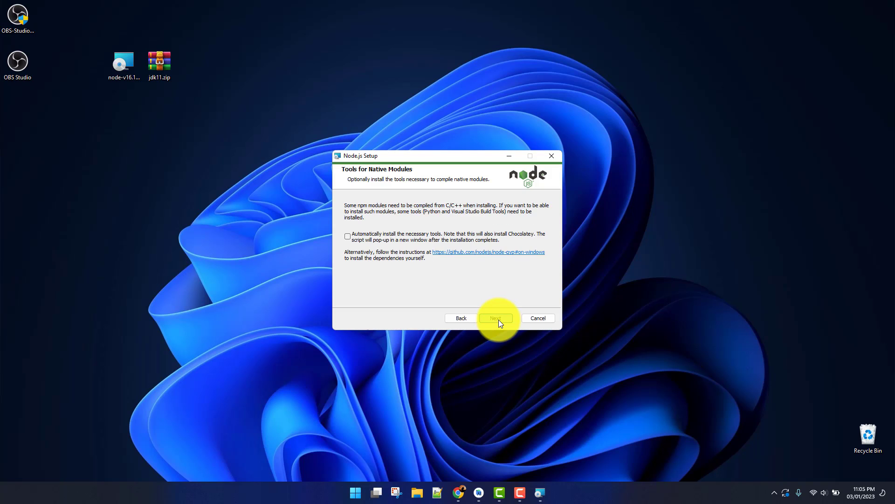
left_click(499, 320)
left_click(499, 319)
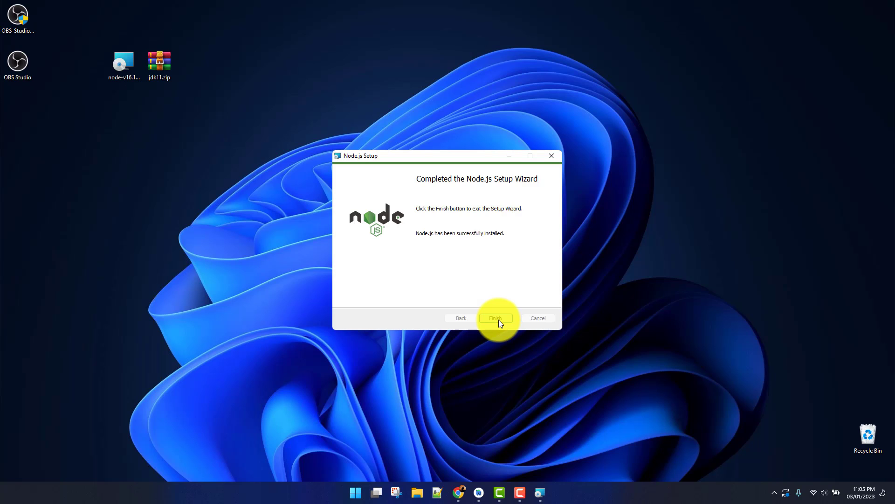
left_click(496, 318)
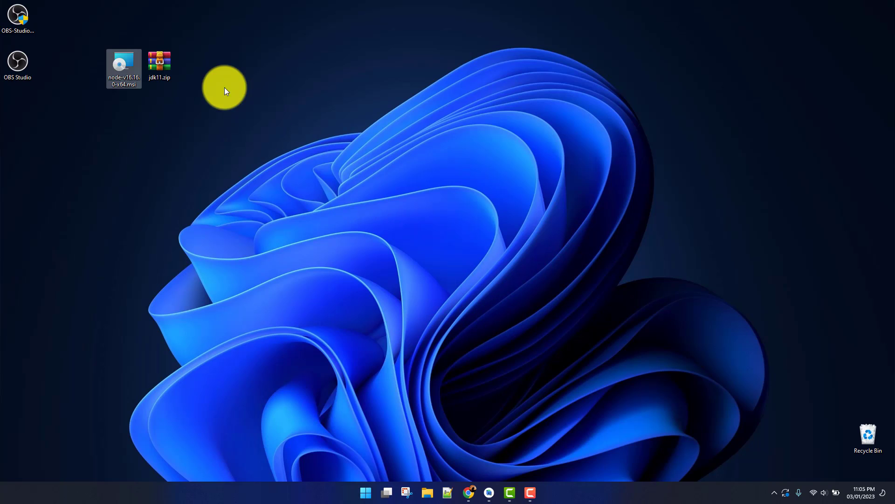
Extract jdk11.zip on the desktop into its own jdk11 folder with WinRAR
left_click(164, 58)
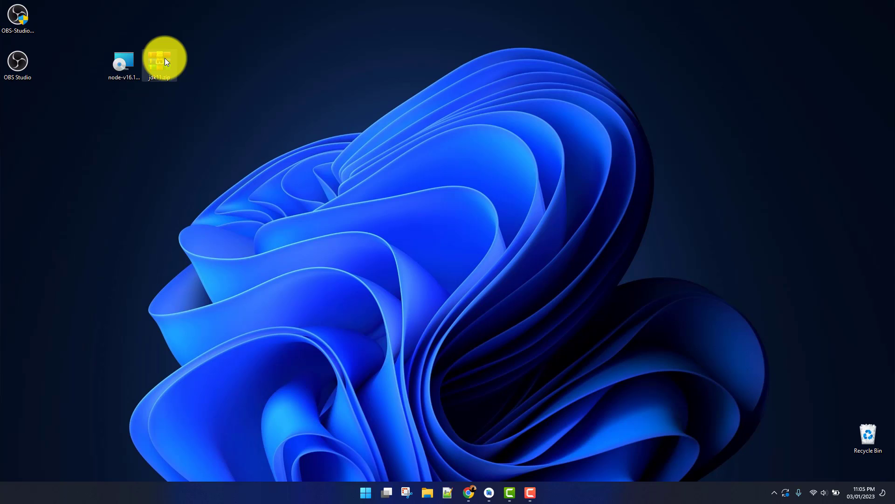
right_click(164, 58)
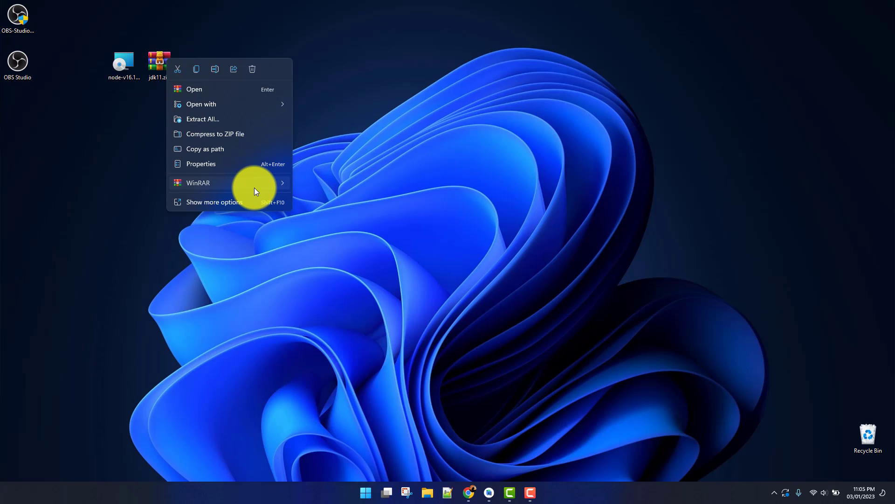
mouse_move(254, 188)
left_click(338, 197)
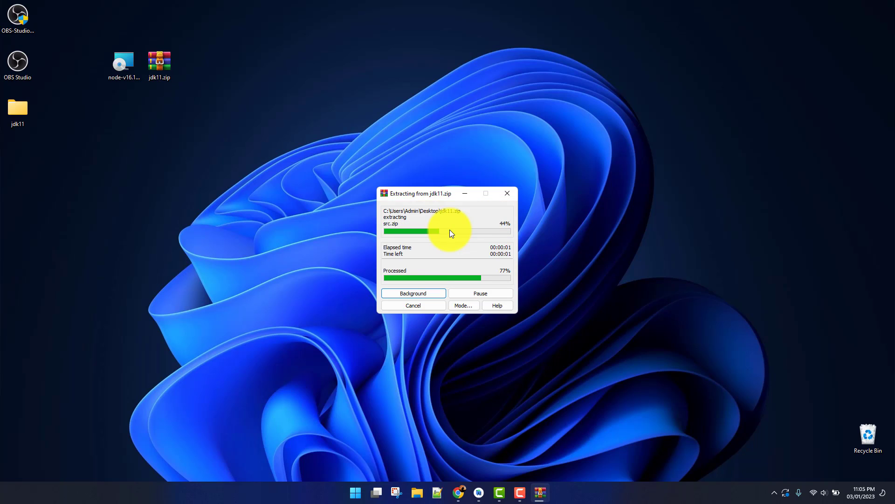
Copy the inner jdk11 folder from the extracted desktop folder to the root of the C: drive
double_click(14, 112)
left_click(108, 85)
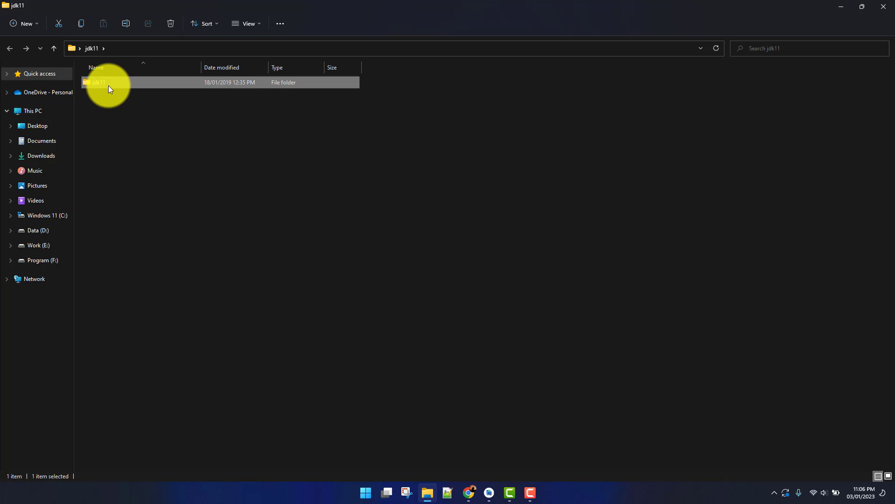
key("ctrl+c")
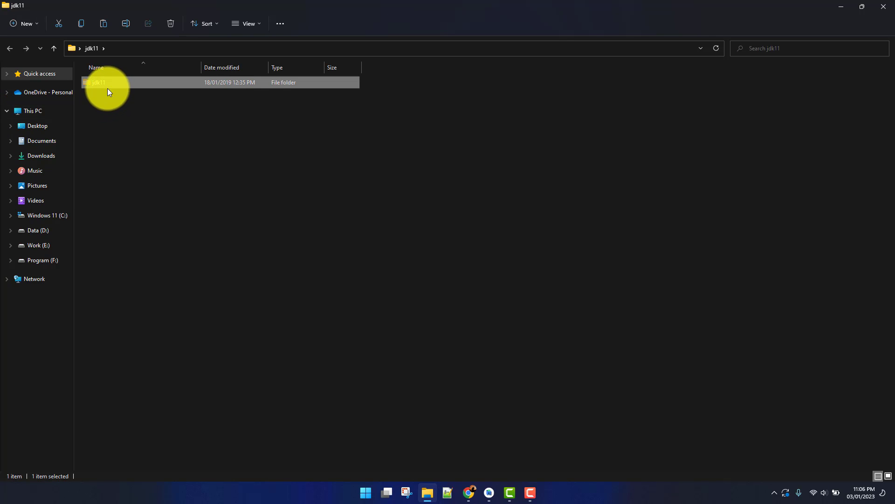
left_click(45, 219)
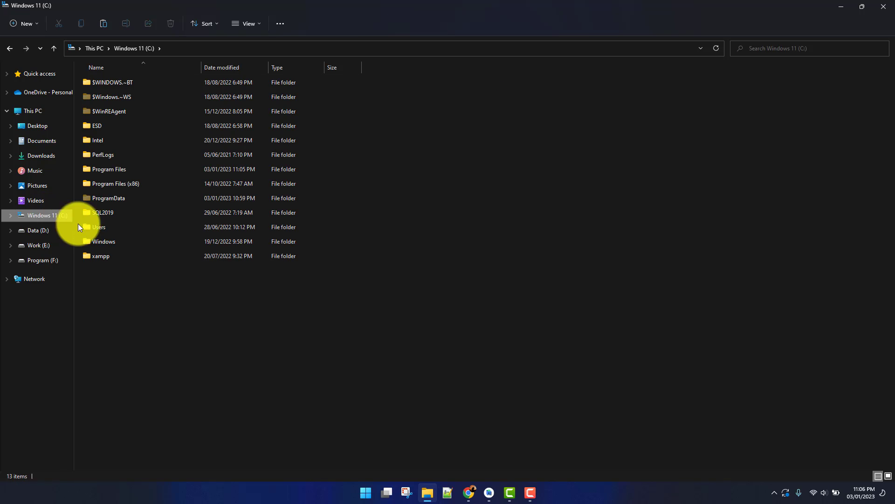
key("ctrl+v")
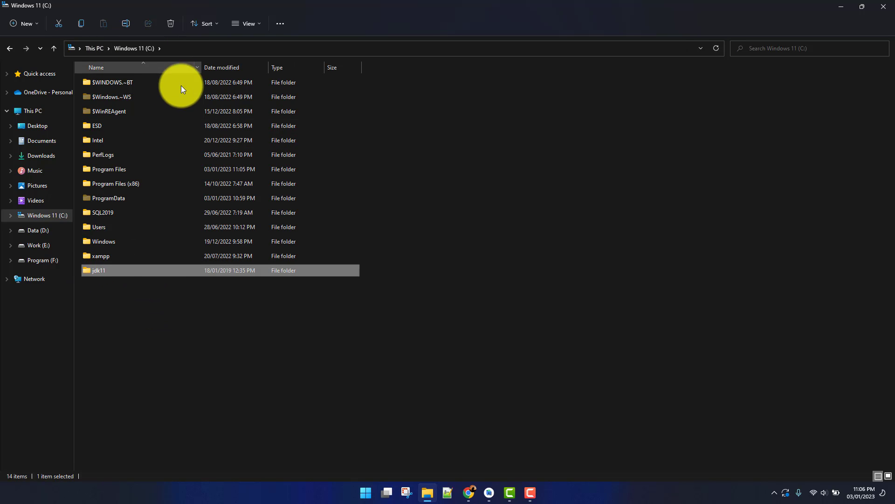
Consult the React Native guide's Android SDK section in Chrome and open the SDK Manager in Android Studio
left_click(464, 497)
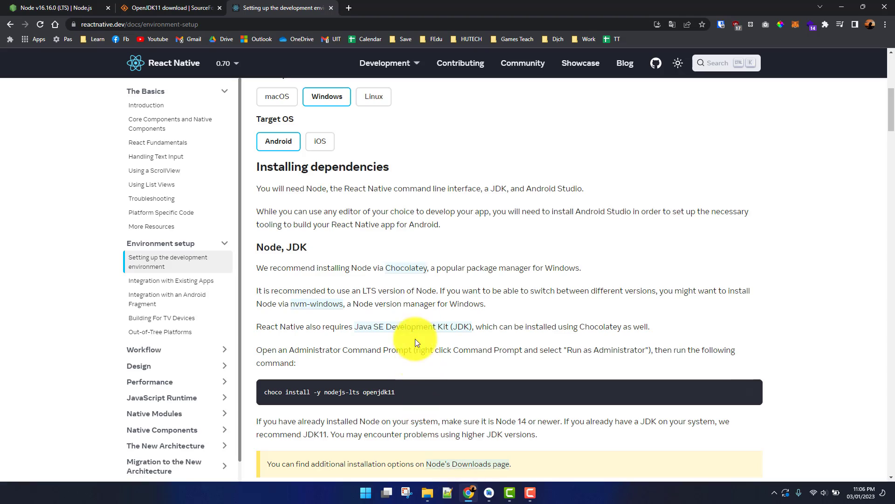
scroll(418, 340, "down", 7)
scroll(420, 269, "down", 2)
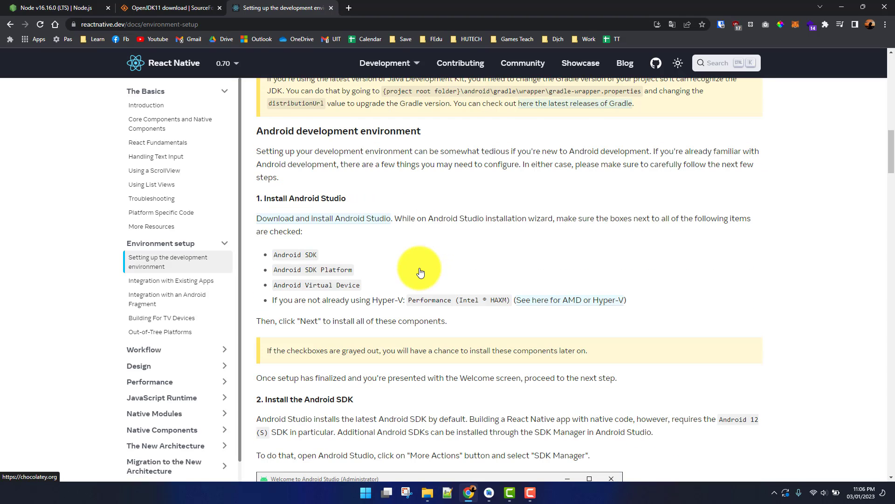
left_click_drag(258, 85, 441, 104)
scroll(543, 261, "down", 2)
scroll(547, 269, "down", 4)
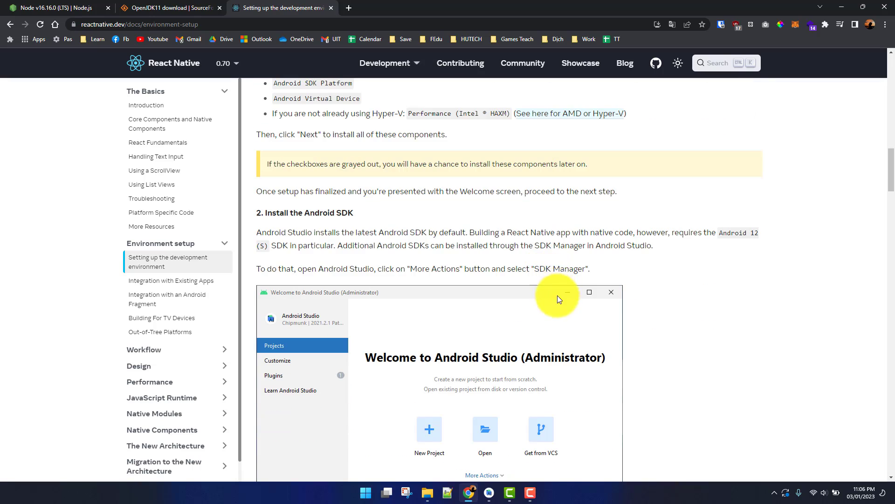
left_click(490, 494)
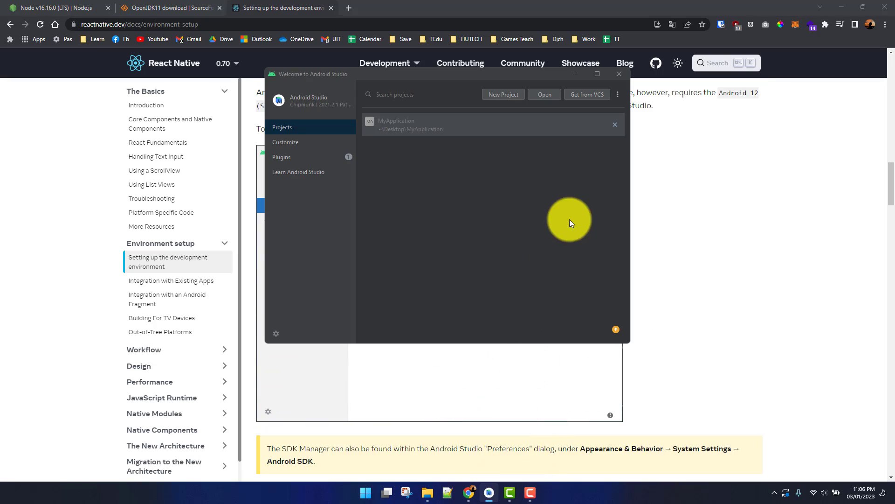
left_click(619, 95)
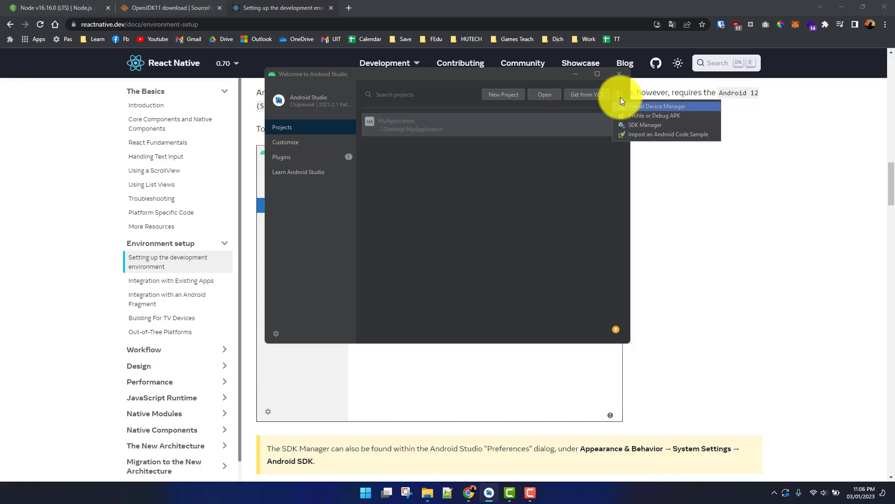
left_click(637, 127)
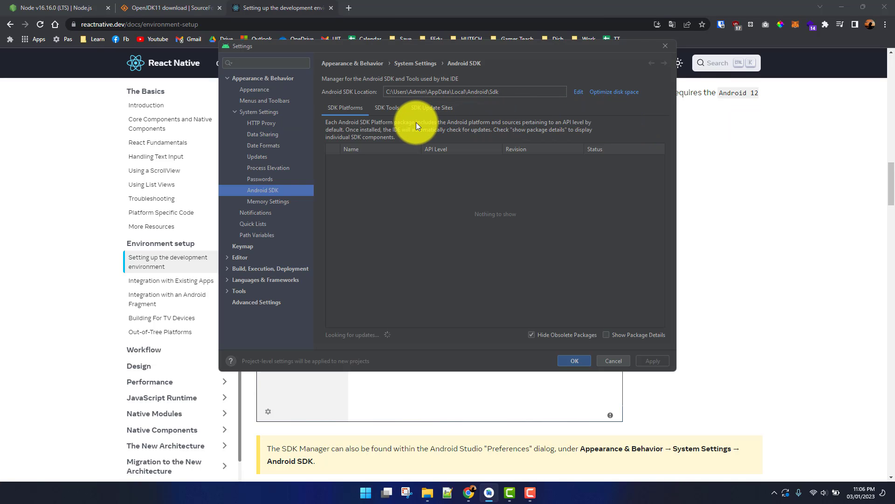
Show the platform package details and select Android SDK Platform 31 and Google APIs Intel x86 Atom_64 System Image under Android 12.0 (S)
left_click(608, 334)
scroll(401, 237, "down", 3)
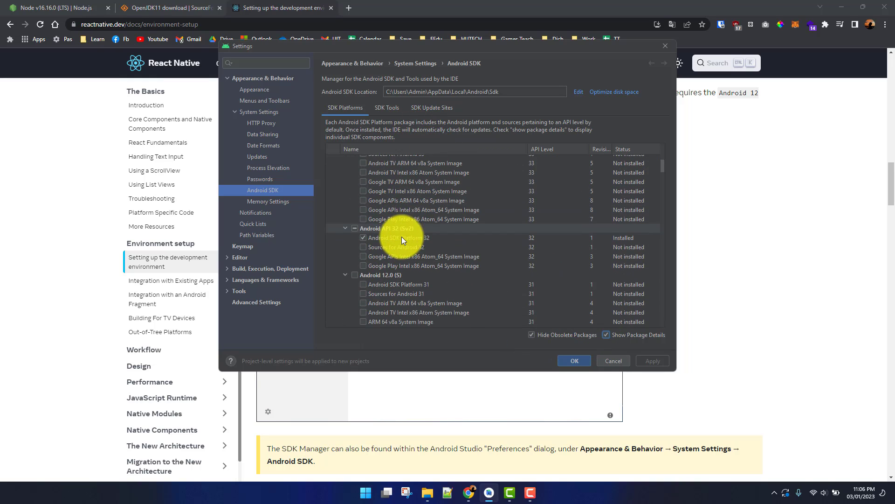
scroll(402, 236, "down", 4)
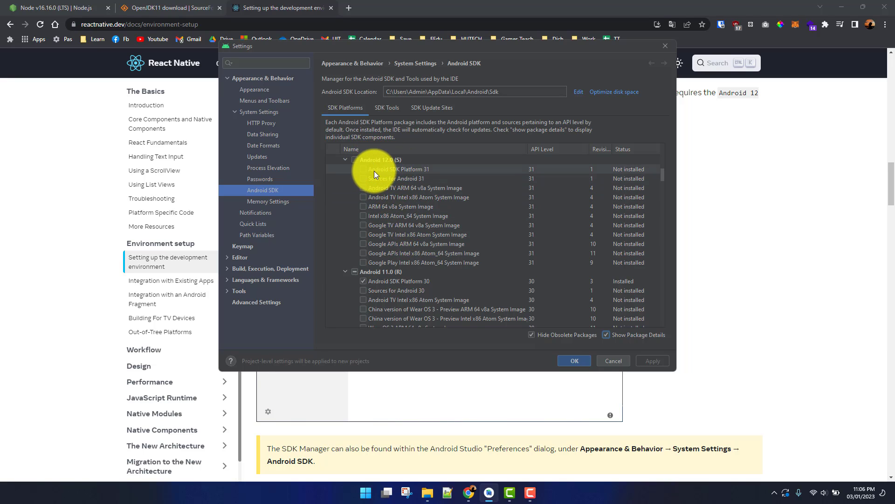
left_click(374, 171)
left_click(363, 168)
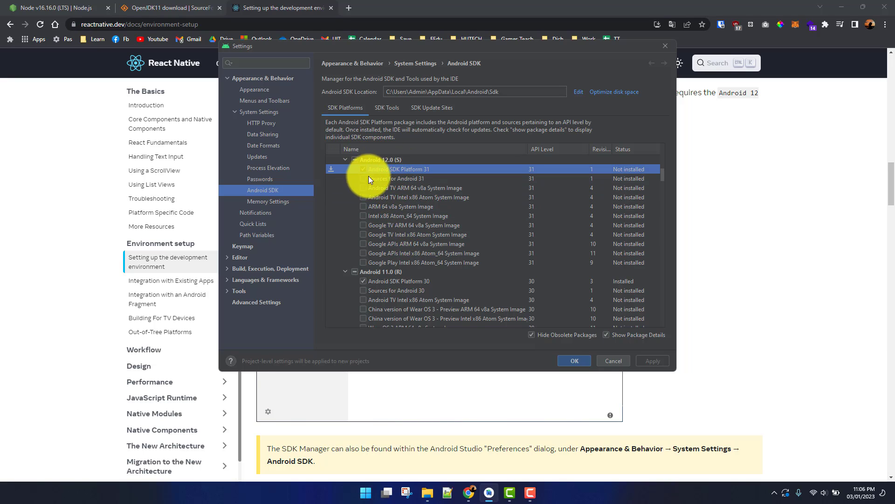
left_click(363, 252)
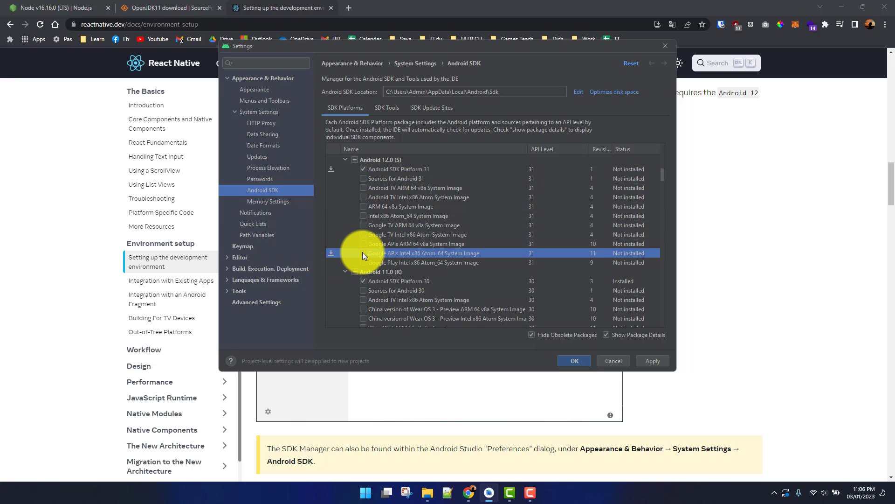
Show the package details of the SDK tools and select Android SDK Build-Tools version 31.0.0
left_click(379, 108)
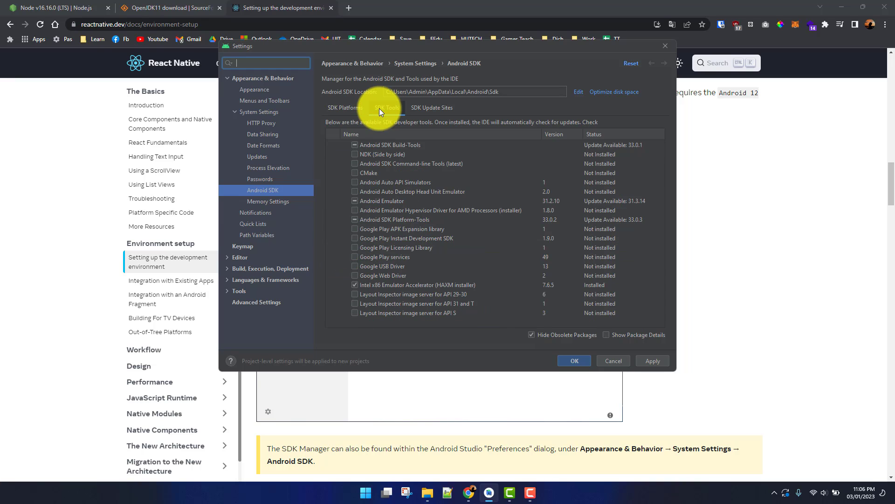
left_click(608, 335)
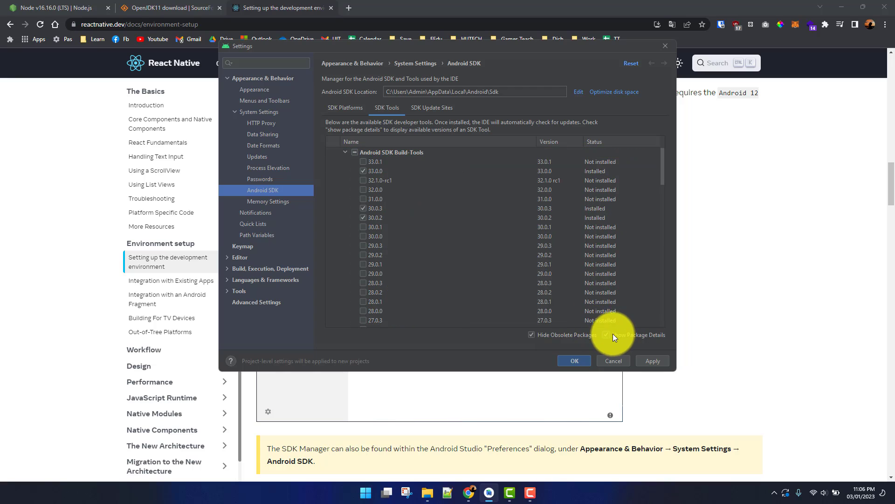
left_click(363, 200)
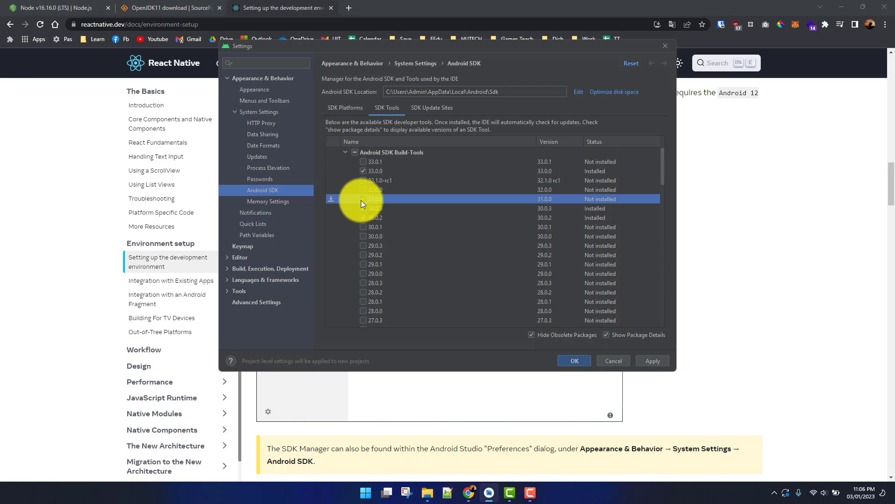
Install the selected SDK components, accepting the android-sdk-preview-license, and close the installer once it completes
left_click(578, 360)
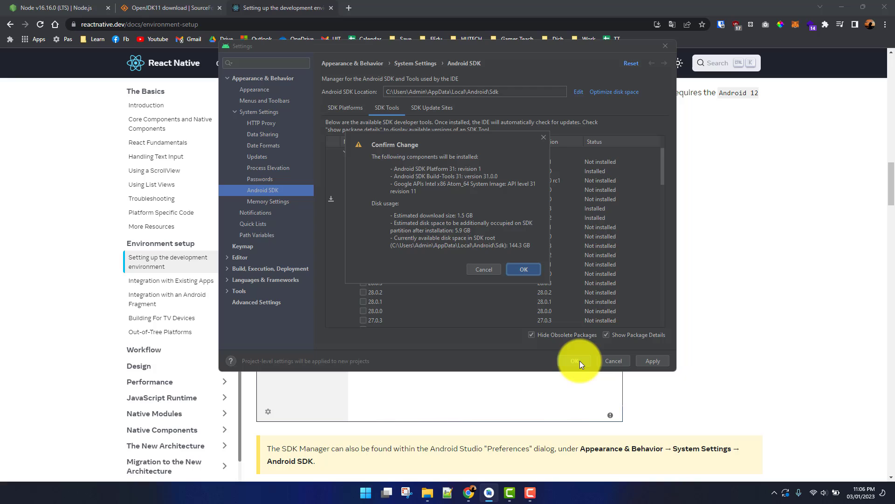
left_click(524, 269)
left_click(470, 317)
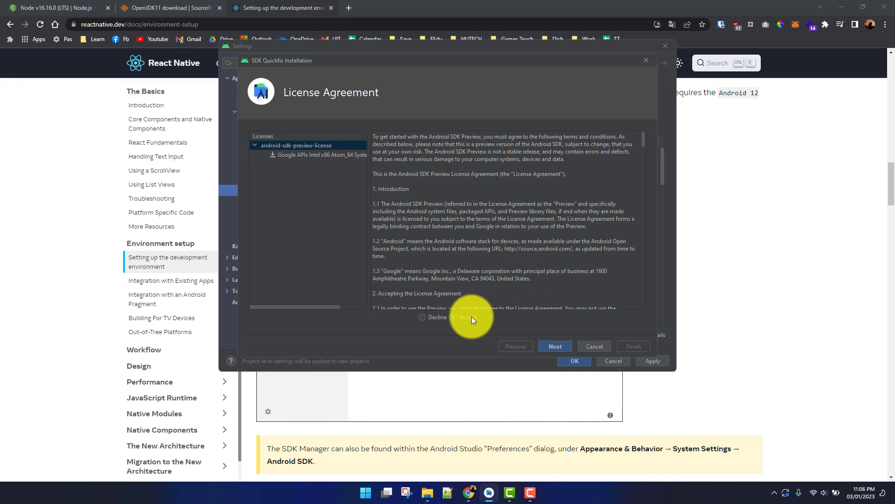
left_click(557, 344)
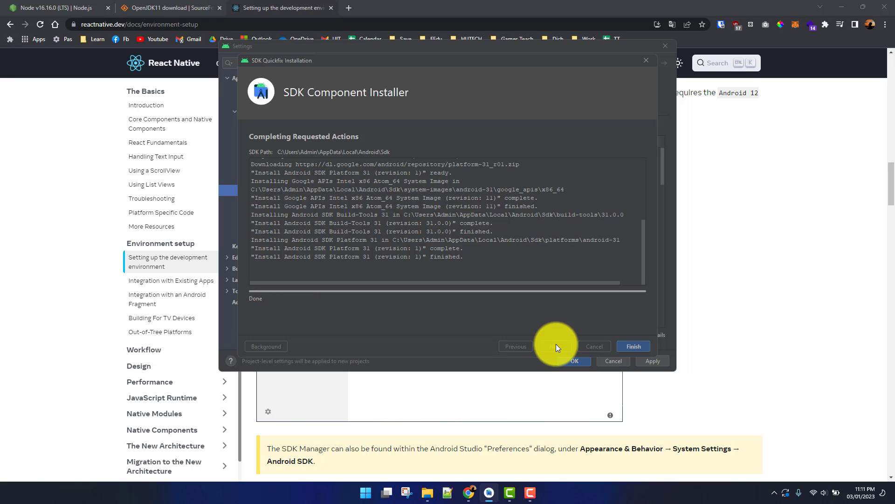
left_click(635, 347)
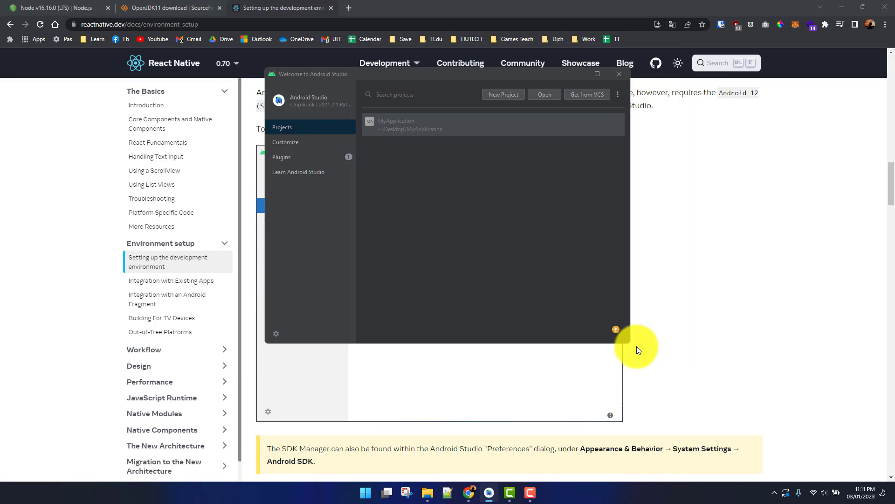
Return to the React Native guide in Chrome and read the section on configuring the ANDROID_HOME environment variable
left_click(662, 213)
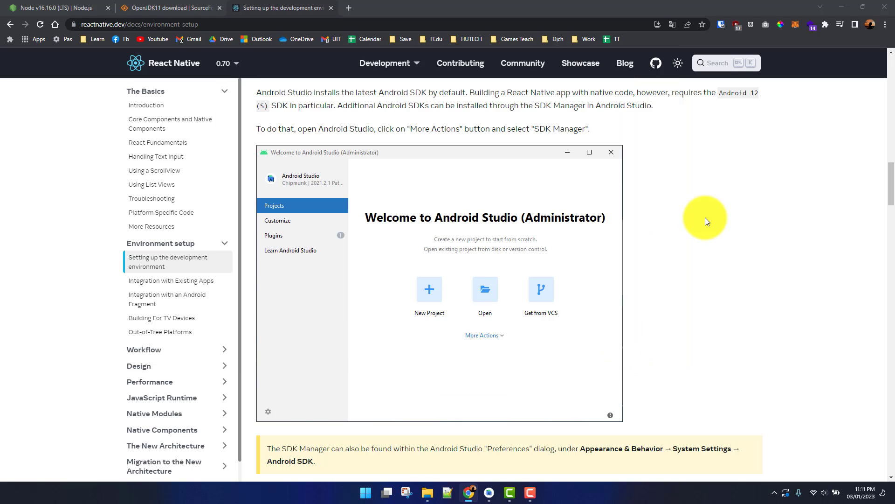
scroll(432, 279, "down", 7)
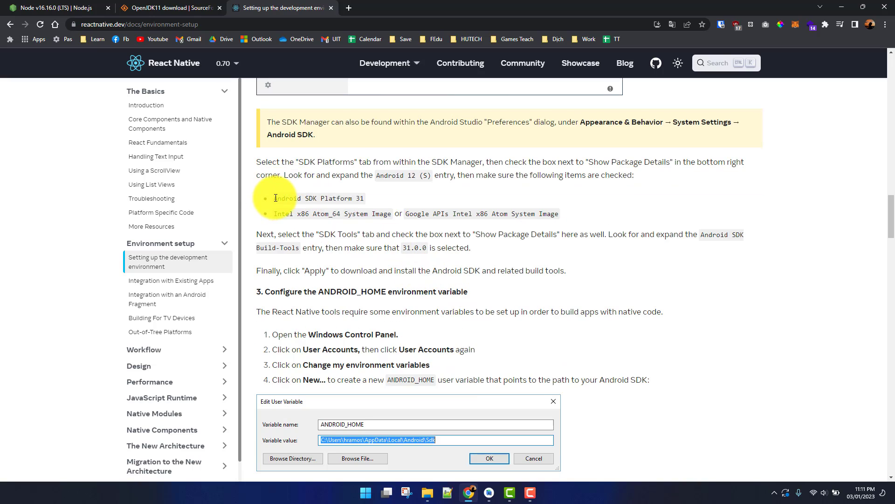
scroll(269, 223, "down", 2)
left_click_drag(308, 241, 390, 242)
left_click(484, 242)
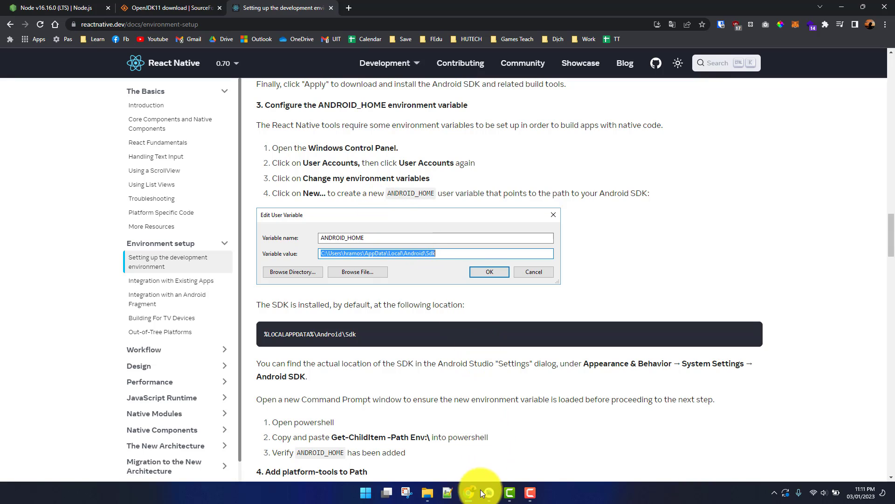
Switch to Android Studio, copy the Android SDK Location path from the SDK Manager, and cancel the settings dialog
left_click(489, 492)
left_click(618, 96)
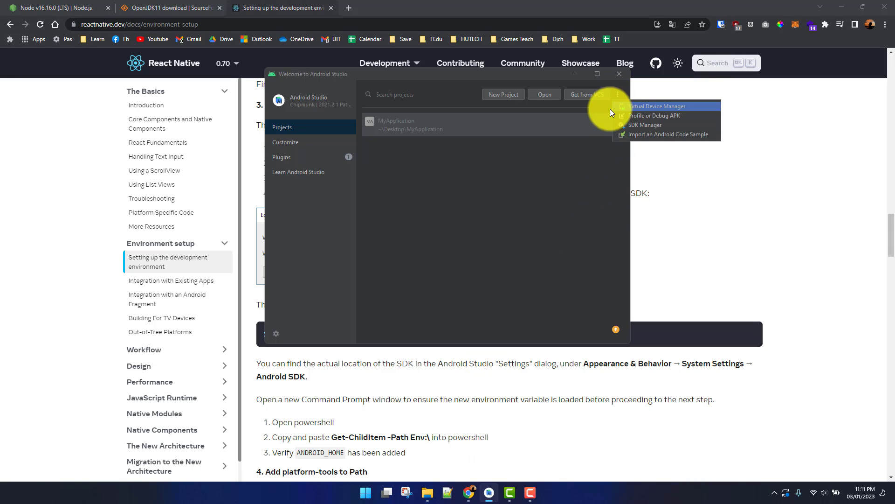
left_click(624, 128)
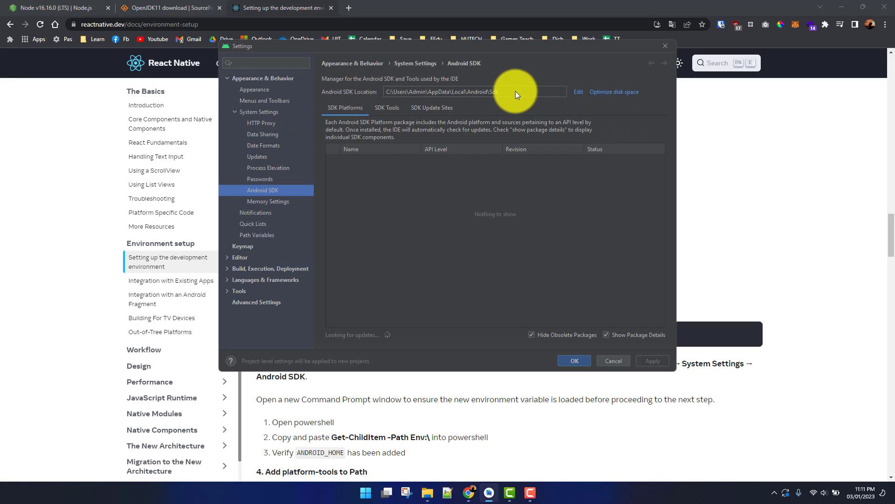
left_click(492, 91)
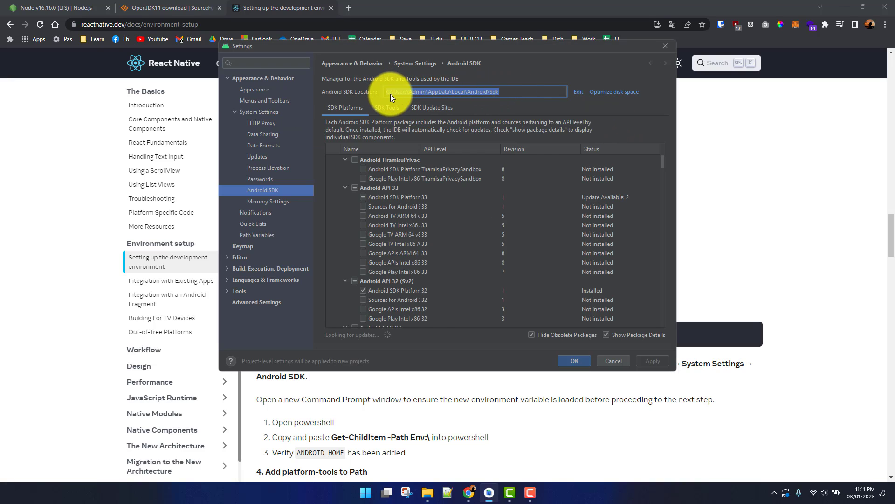
left_click(618, 359)
left_click(718, 284)
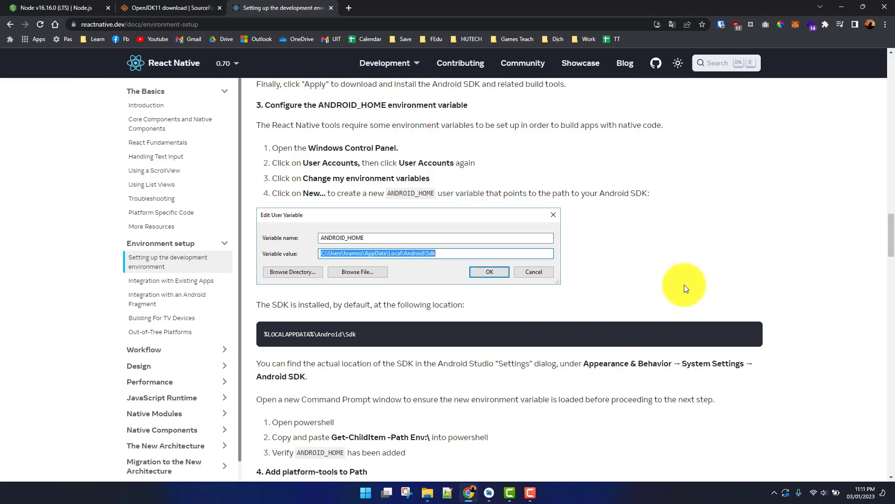
Search Windows for the system environment variables editor and open the Environment Variables dialog
key("super")
type("en")
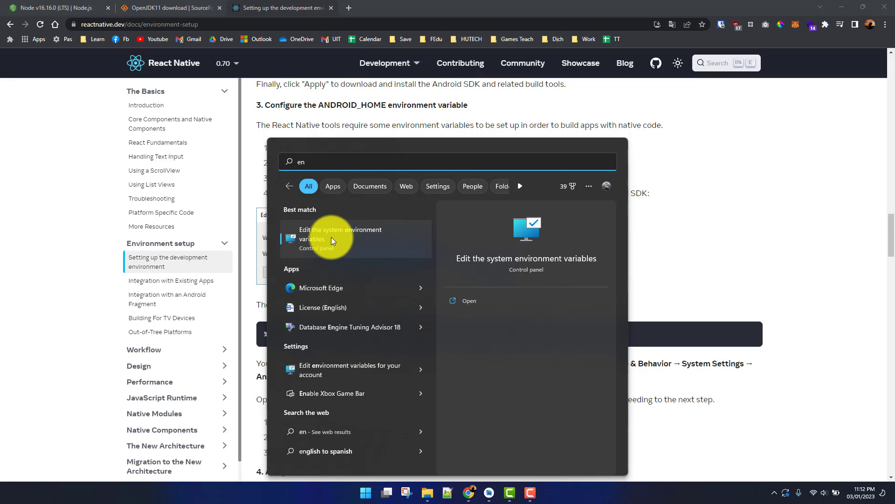
left_click(317, 242)
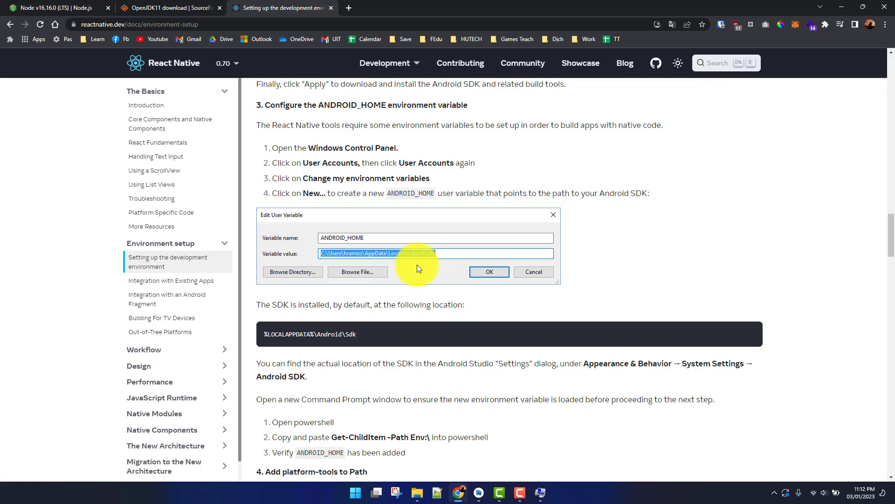
left_click(540, 492)
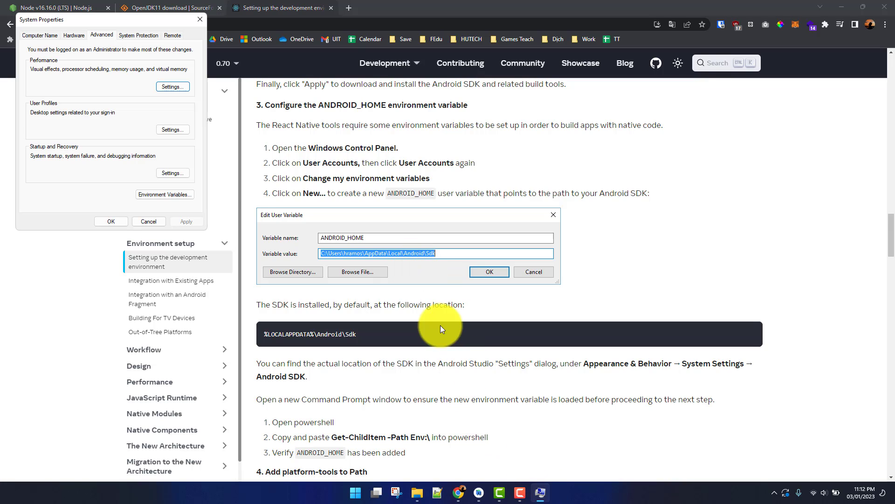
left_click(156, 194)
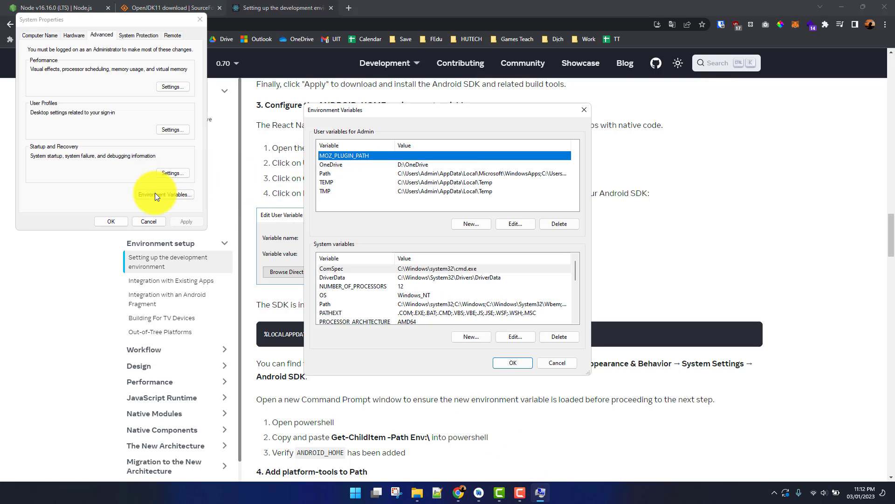
Create a user variable named ANDROID_HOME with the value C:\Users\Admin\AppData\Local\Android\Sdk
left_click(477, 225)
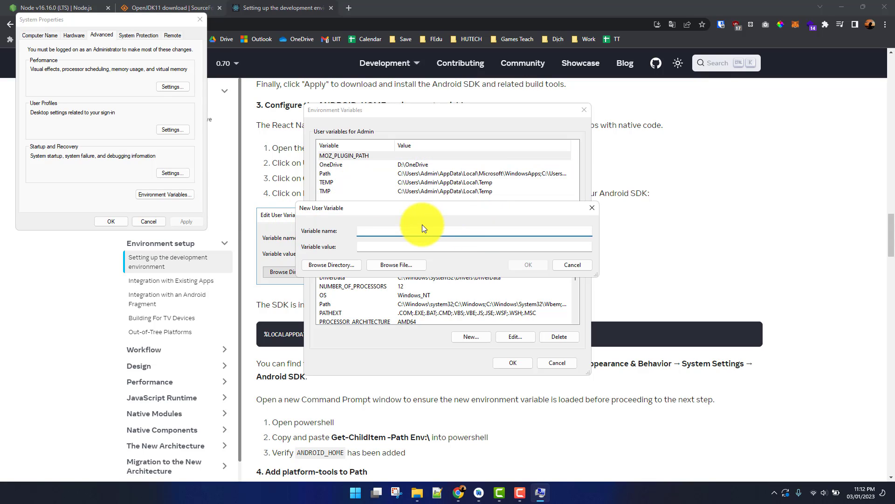
type("ANDROID_HOME")
key("Tab")
type("C:\\Users\\Admin\\AppData\\Local\\Android\\Sdk")
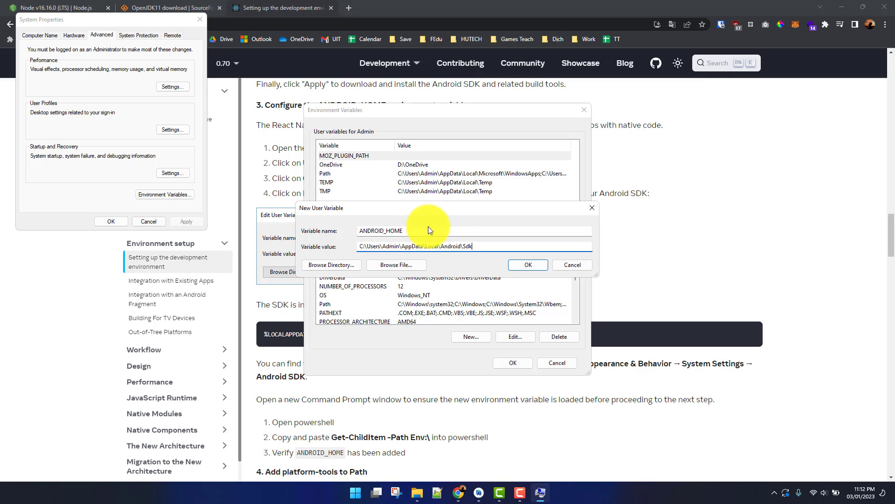
left_click(529, 267)
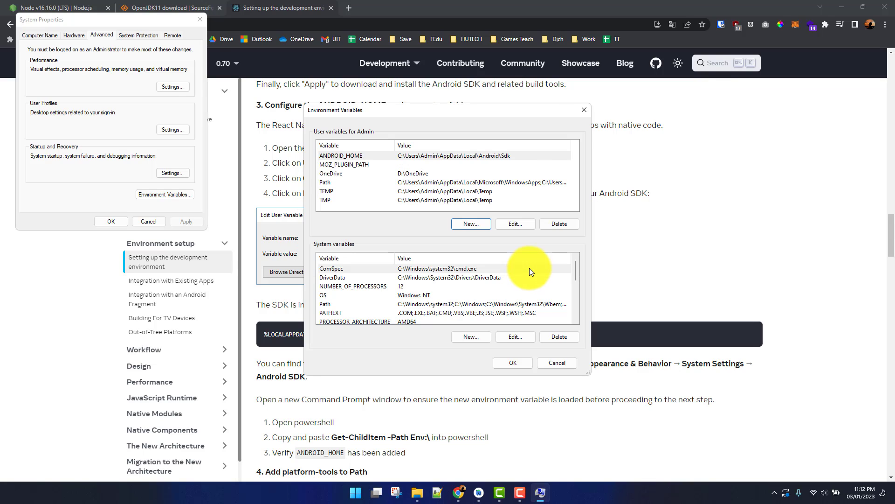
Create a system variable named ANDROID_HOME with the value C:\Users\Admin\AppData\Local\Android\Sdk
left_click(471, 336)
type("AN")
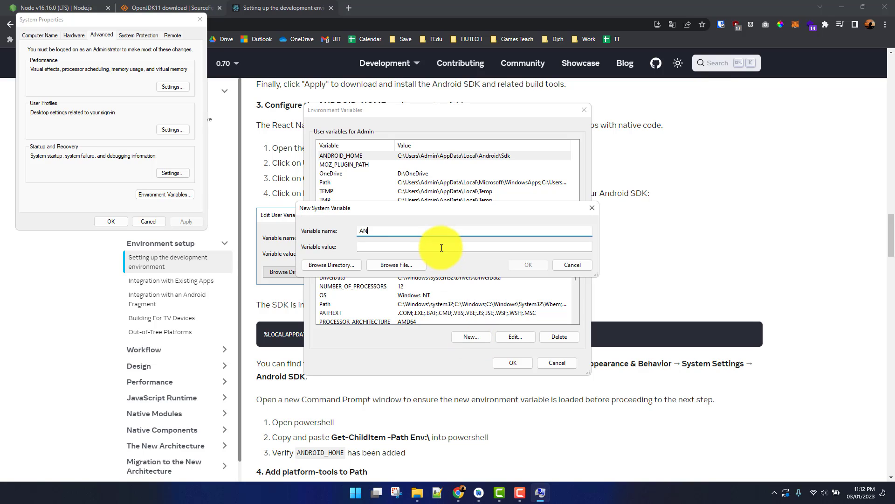
type("DROID_HOME")
left_click(442, 247)
type("C:\\Users\\Admin\\AppData\\Local\\Android\\Sdk")
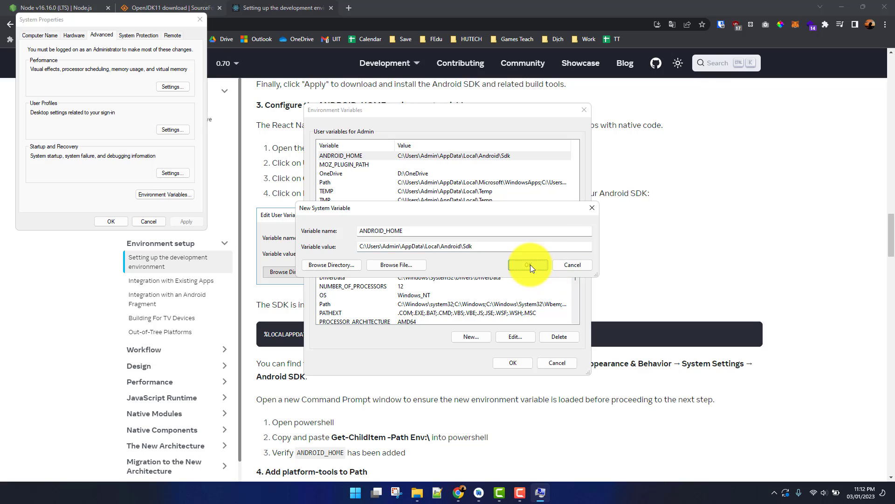
left_click(530, 265)
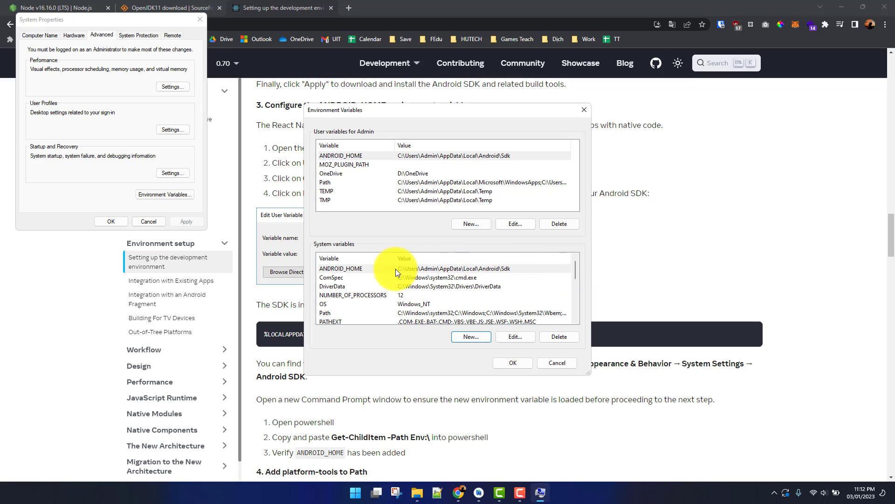
left_click(334, 268)
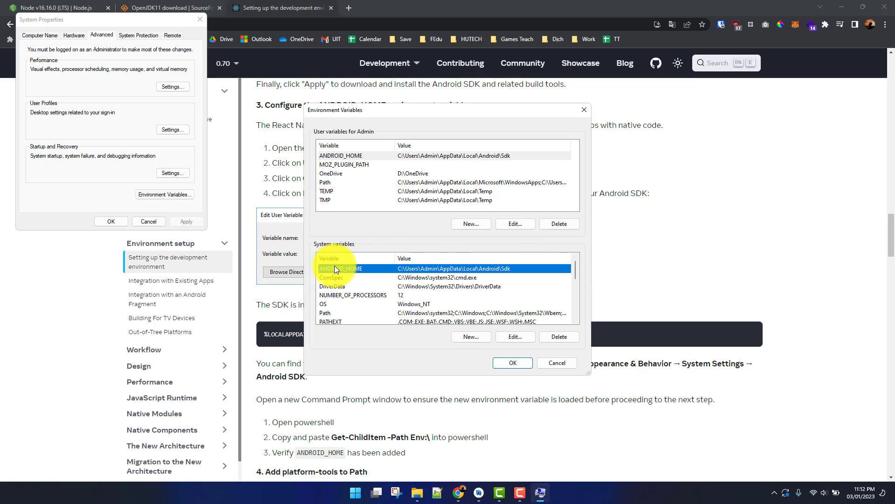
left_click(369, 156)
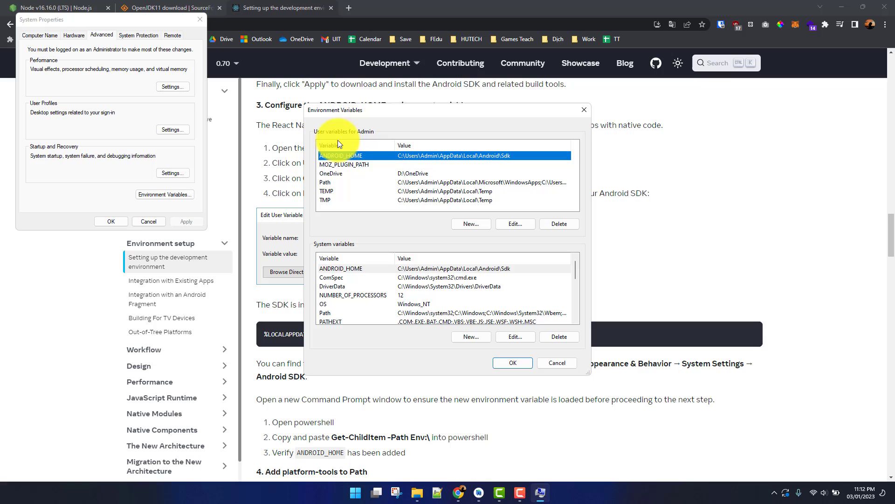
Switch to File Explorer, open the bin folder inside jdk11 on drive C, and copy its path
left_click(416, 490)
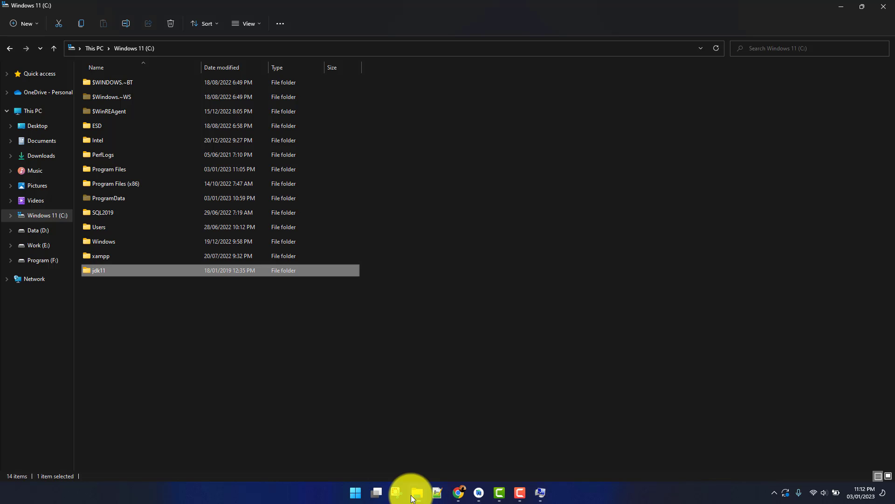
double_click(154, 269)
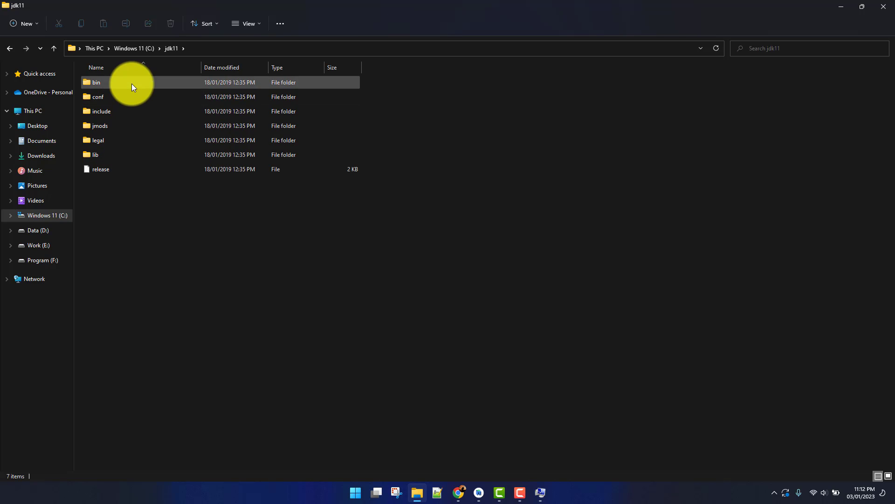
double_click(132, 83)
left_click(264, 48)
key("ctrl+c")
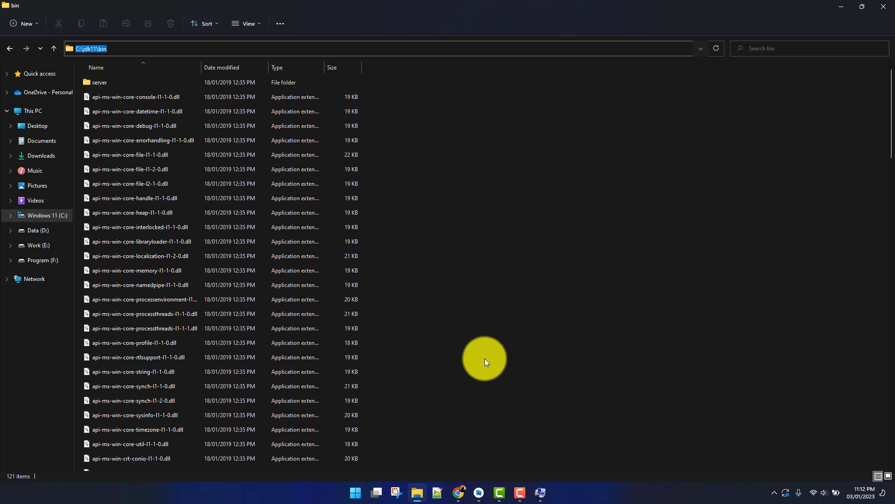
Return to the Environment Variables dialog and add C:\jdk11\bin as a new entry in the user Path variable
left_click(539, 488)
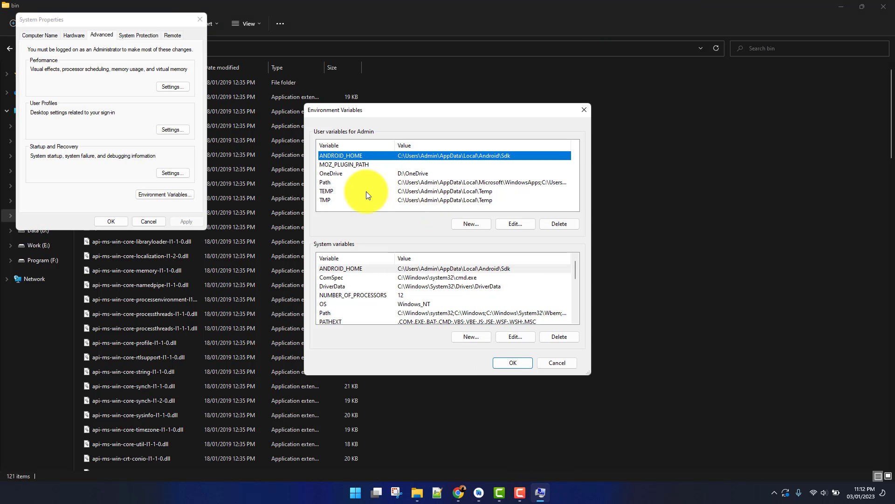
left_click(346, 183)
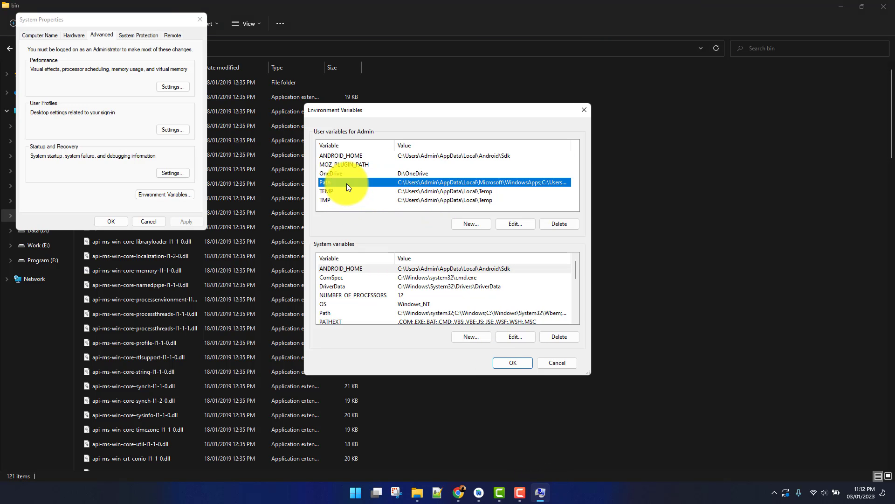
left_click(513, 224)
left_click(547, 156)
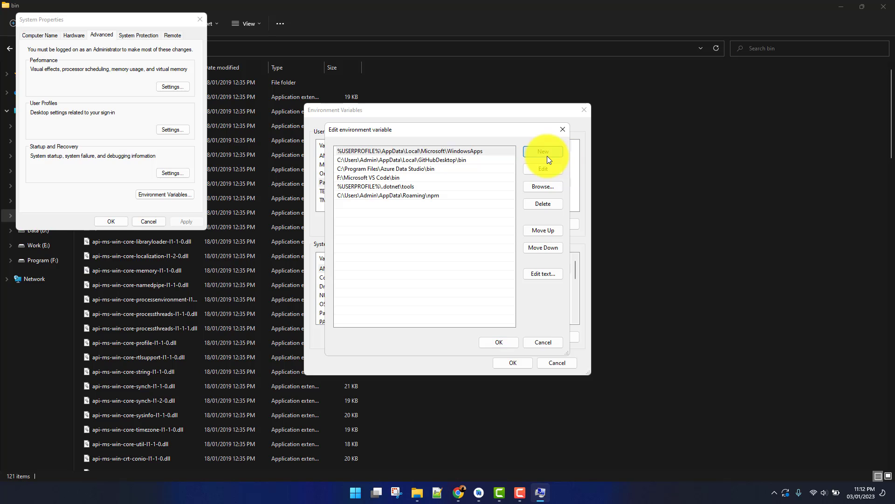
key("ctrl+v")
left_click(427, 237)
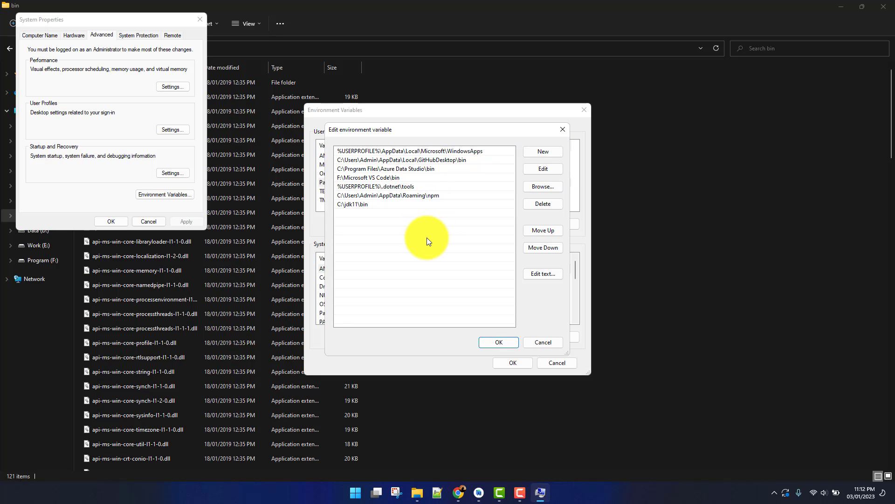
left_click(497, 341)
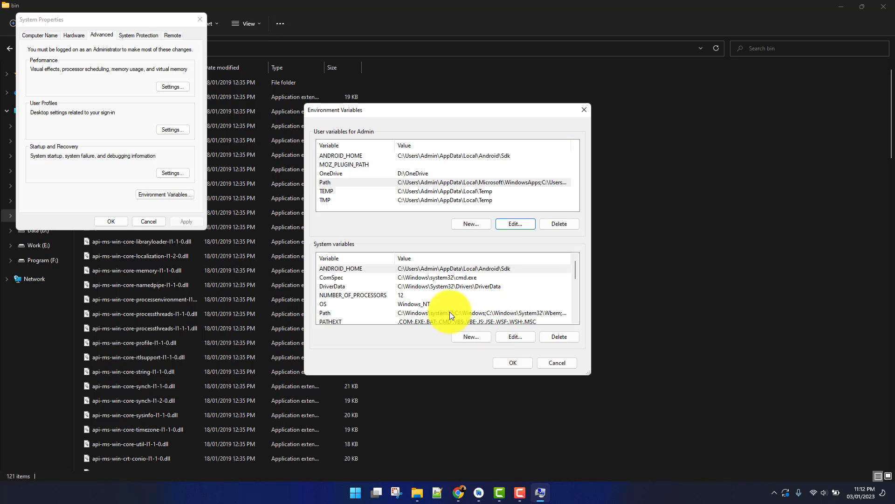
Add C:\jdk11\bin as a new entry in the system Path variable, then save and close the environment variable and System Properties dialogs
left_click(339, 312)
left_click(505, 338)
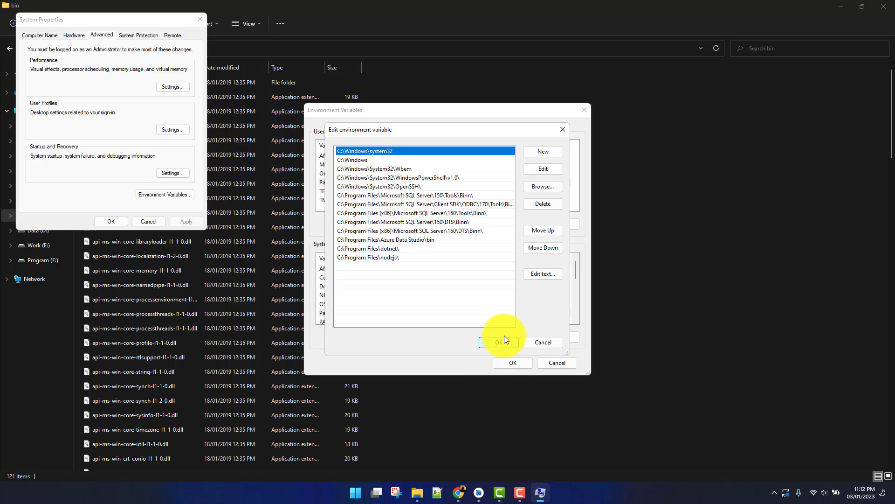
left_click(543, 151)
key("ctrl+v")
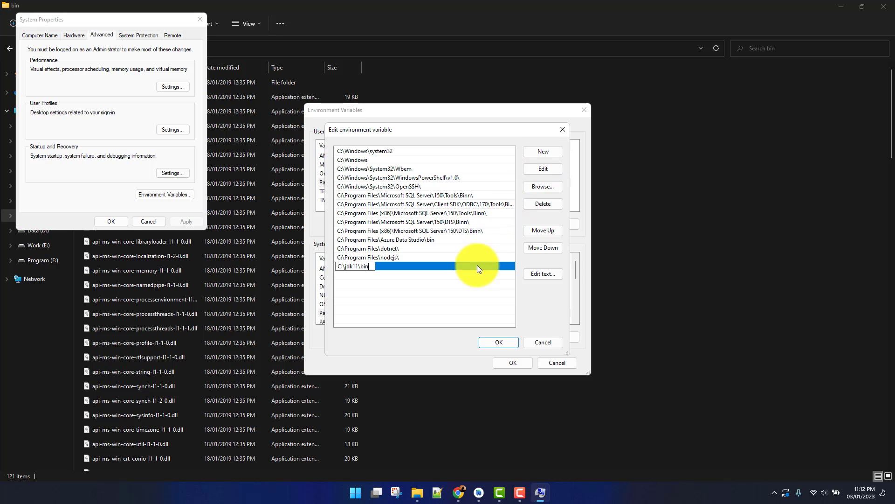
left_click(446, 293)
left_click(491, 344)
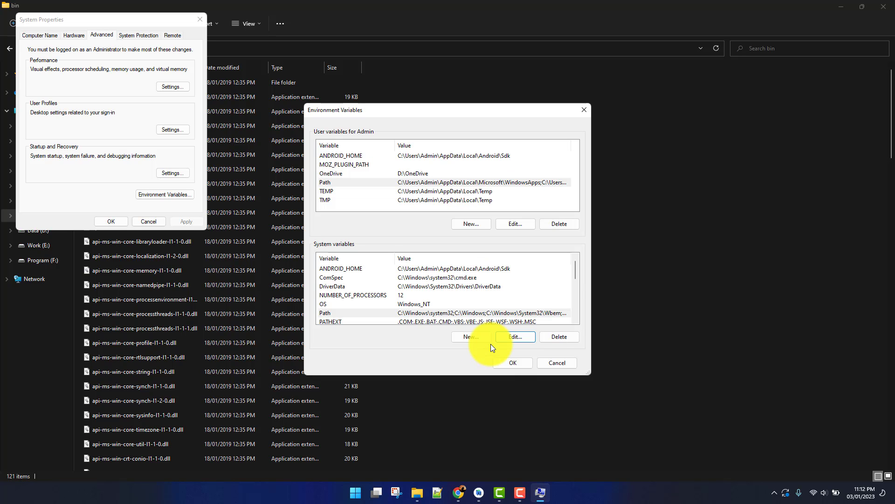
left_click(508, 361)
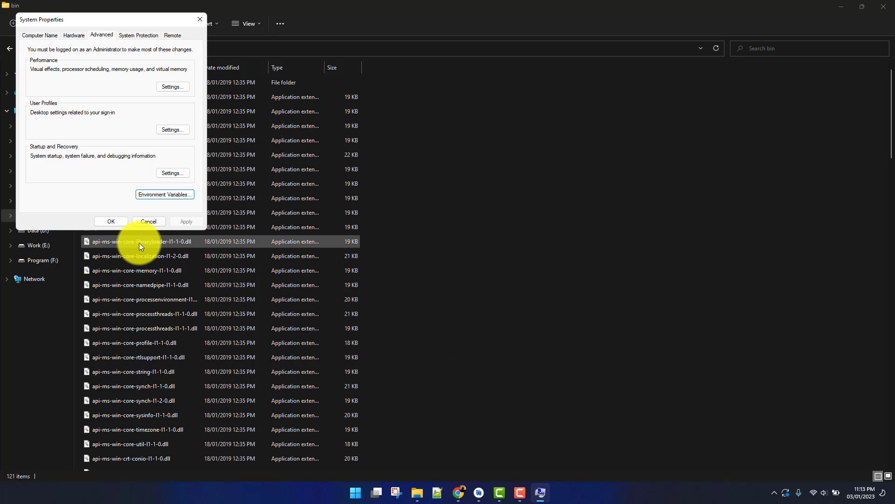
left_click(109, 221)
Switch back to the React Native guide in Chrome and read the instructions for adding platform-tools to Path
left_click(470, 493)
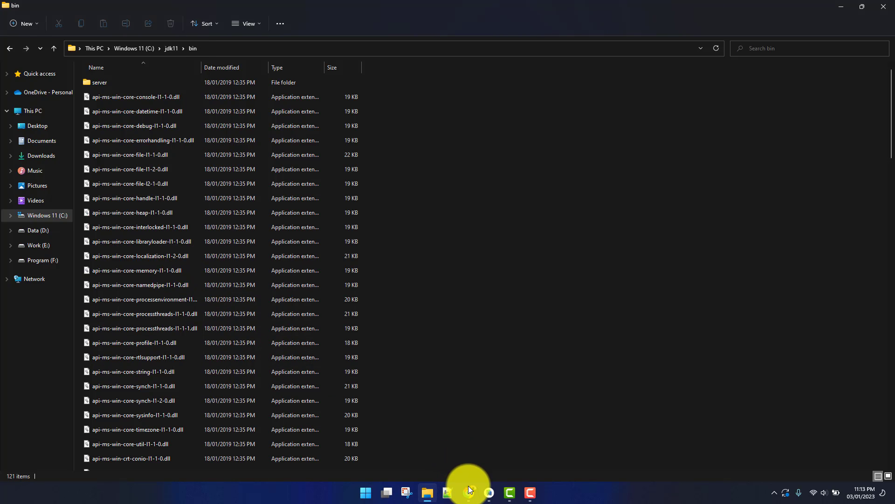
scroll(416, 300, "down", 4)
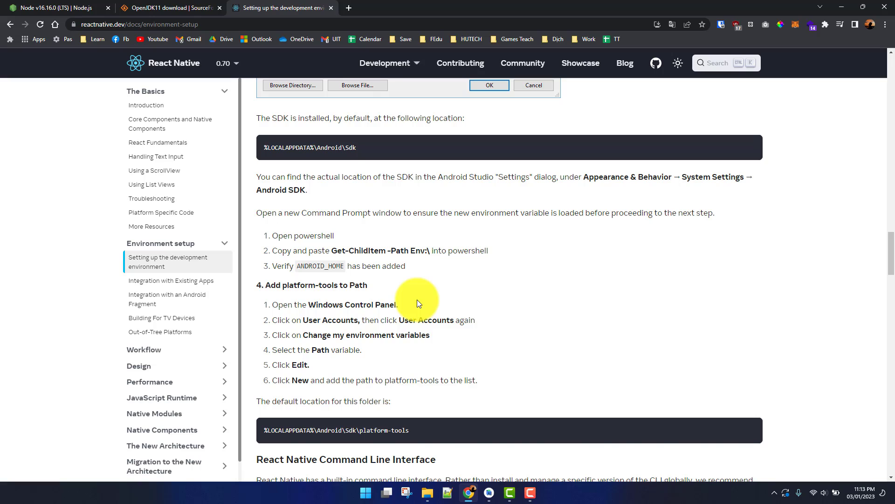
scroll(417, 301, "down", 1)
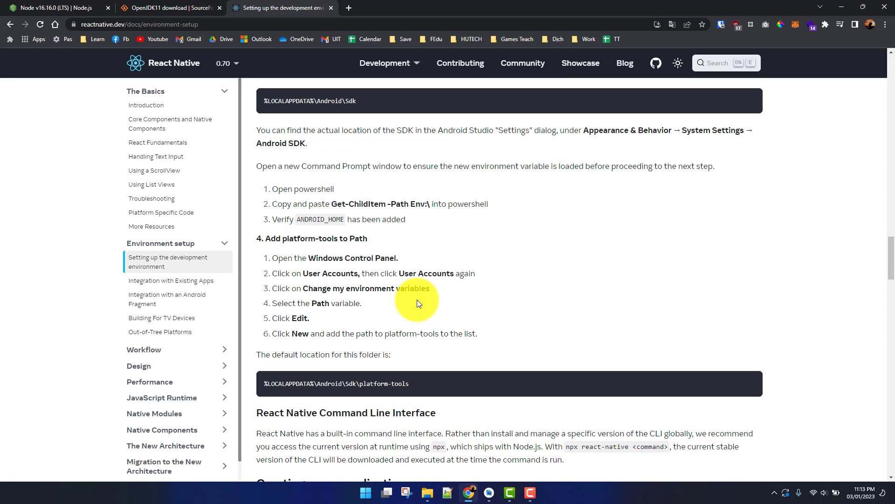
scroll(417, 300, "down", 2)
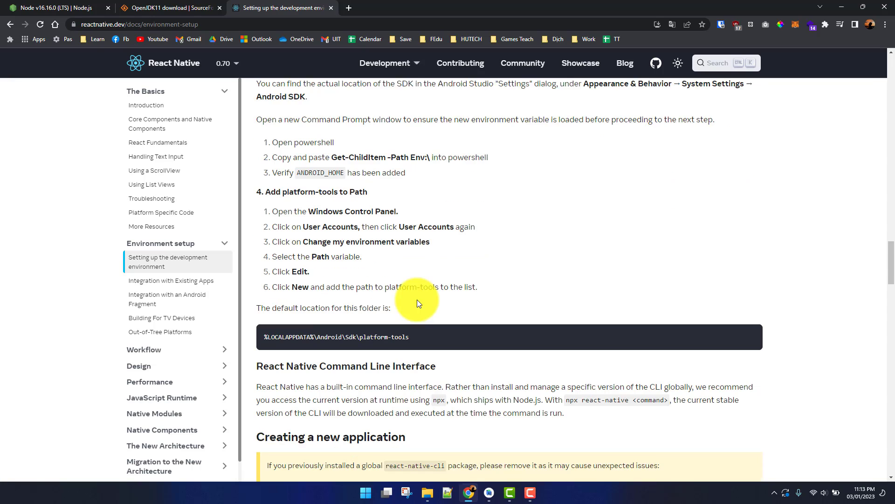
scroll(417, 299, "down", 2)
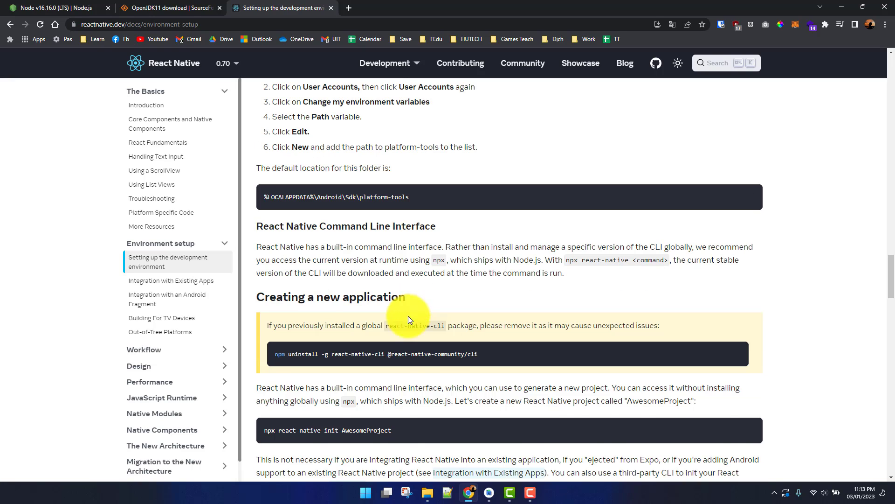
scroll(408, 315, "down", 1)
left_click_drag(275, 308, 481, 308)
key("ctrl+c")
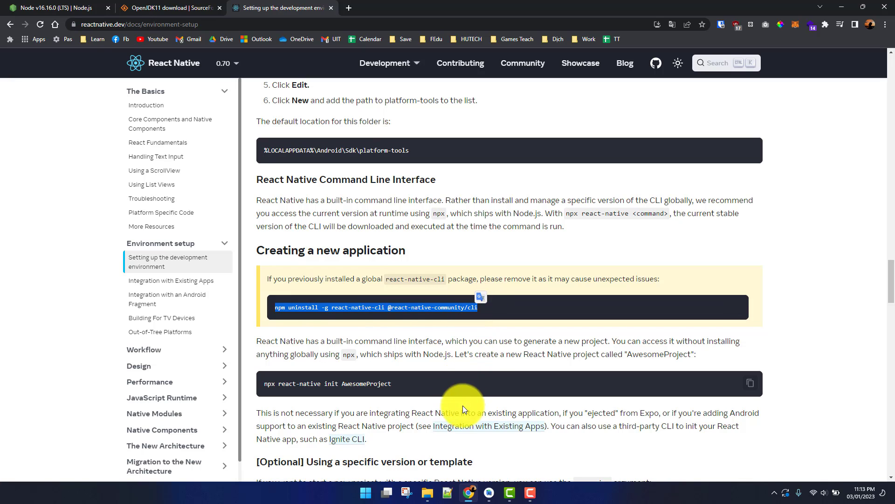
left_click(483, 359)
Open Command Prompt as administrator and run the copied npm uninstall command for the global react-native-cli packages
key("super")
type("cmd")
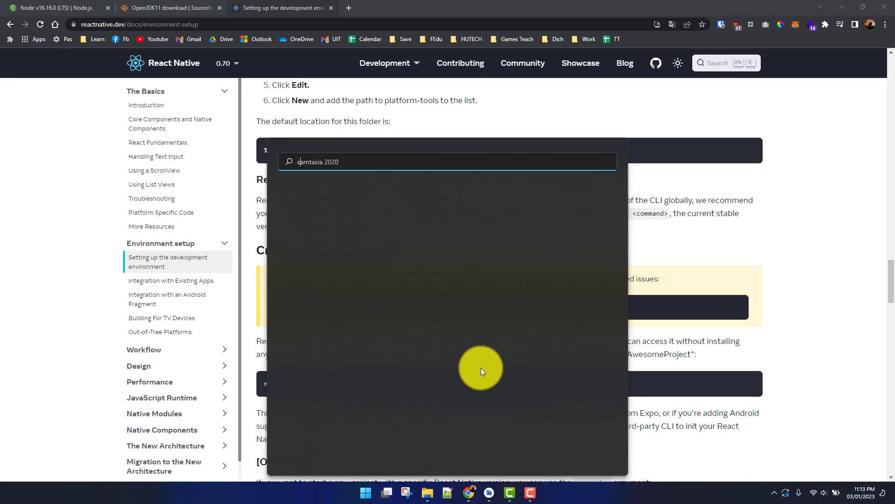
right_click(340, 232)
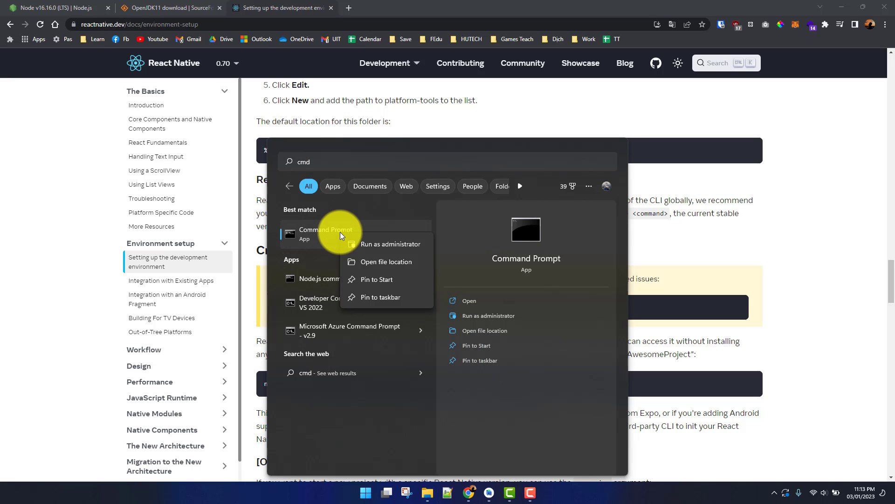
left_click(362, 241)
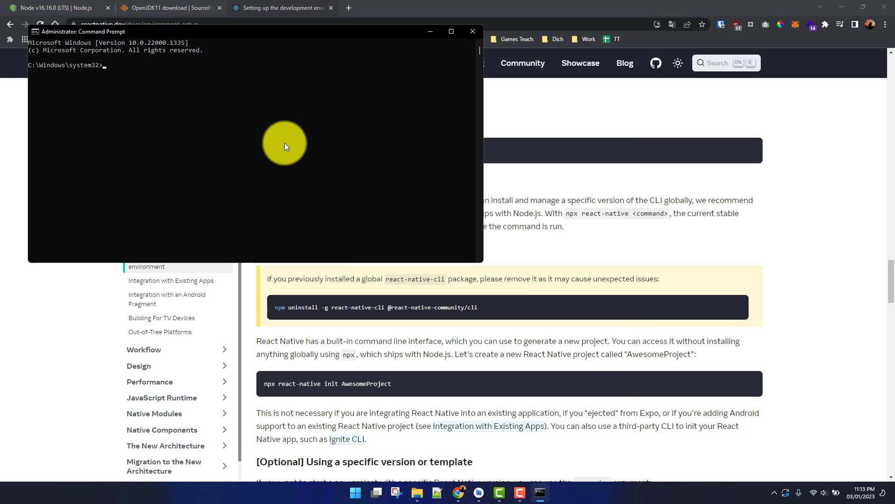
key("ctrl+v")
key("Return")
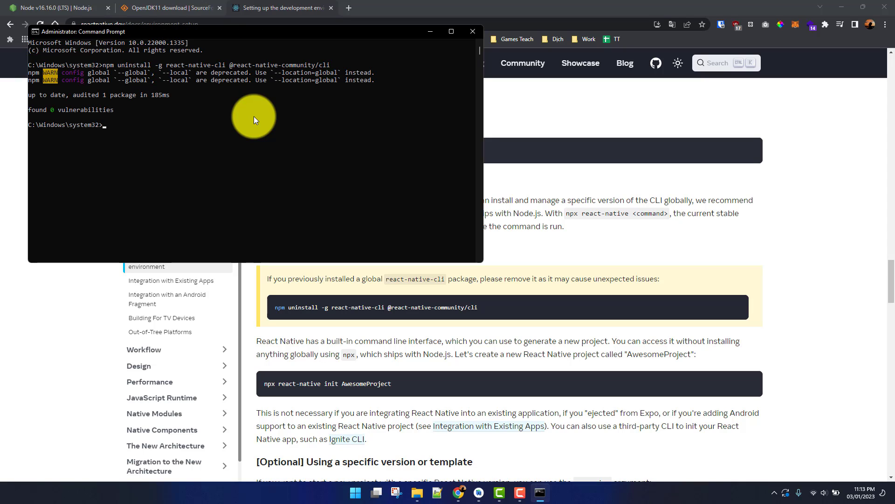
left_click_drag(60, 69, 173, 105)
Return to the React Native guide in Chrome and copy the command npx react-native init AwesomeProject
left_click(384, 349)
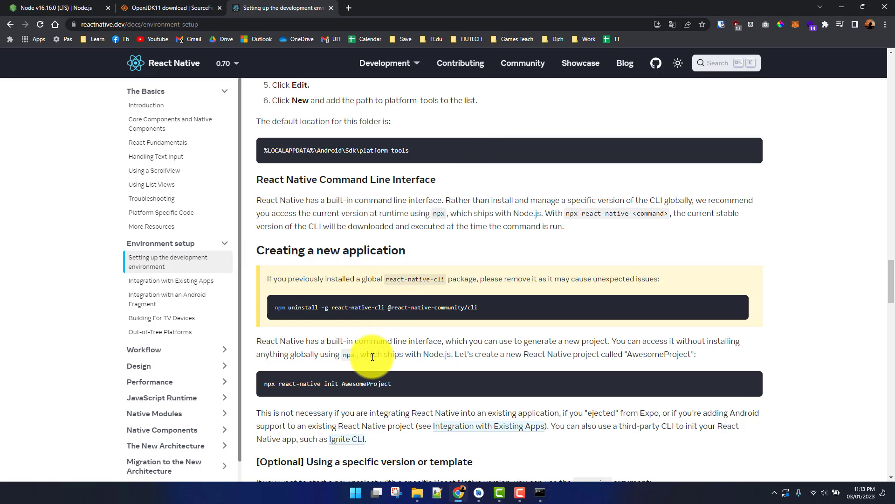
scroll(373, 355, "down", 2)
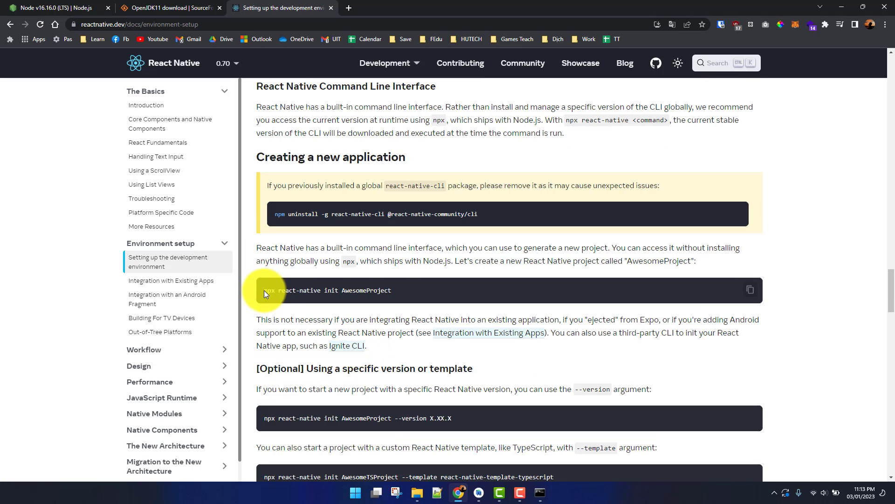
left_click_drag(264, 290, 401, 290)
key("ctrl+c")
left_click(401, 290)
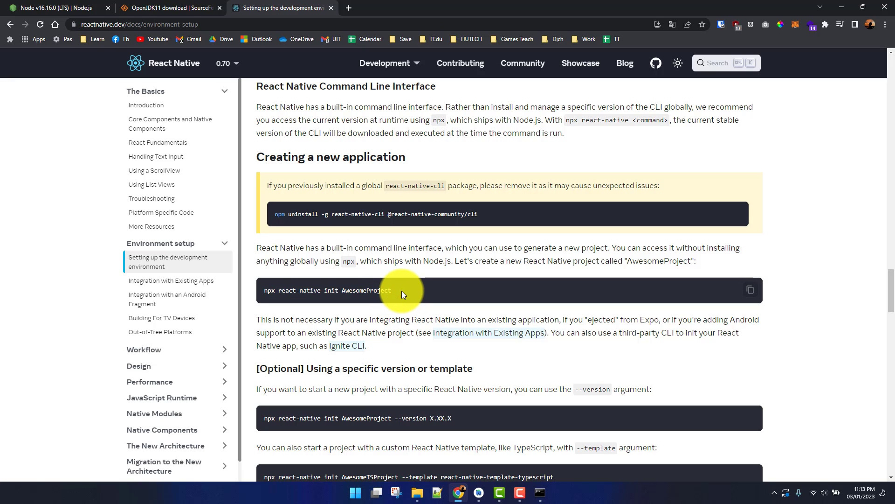
Switch to File Explorer, go to the Desktop folder and open a Command Prompt at that location
left_click(418, 492)
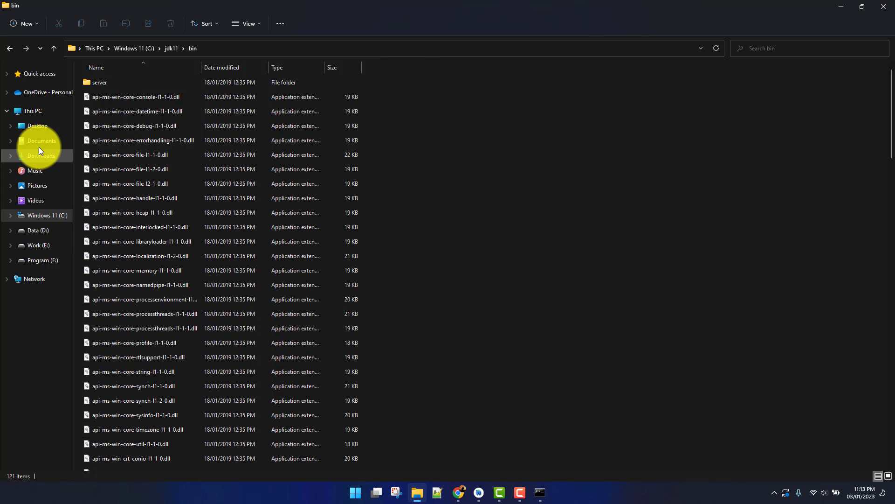
left_click(38, 125)
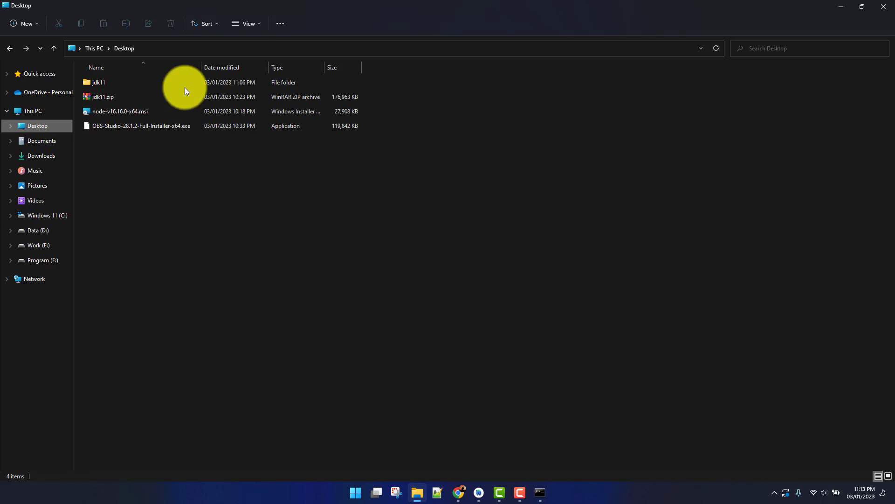
left_click(247, 51)
type("cmd")
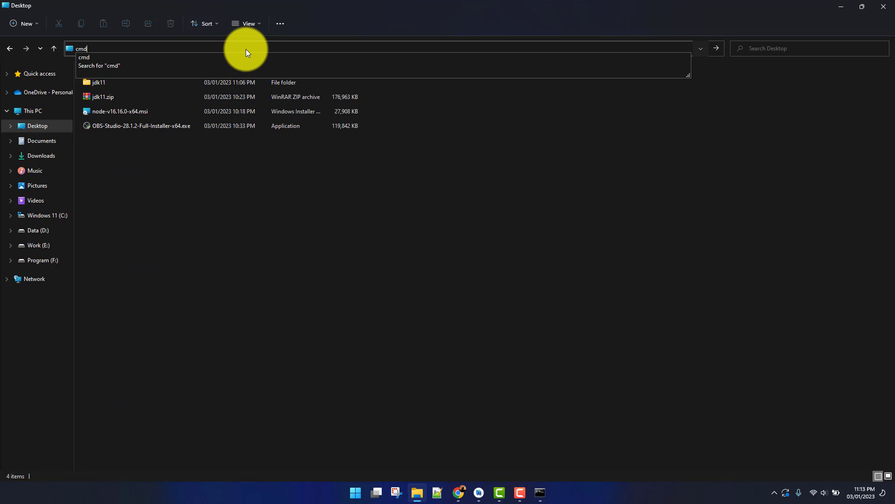
key("Return")
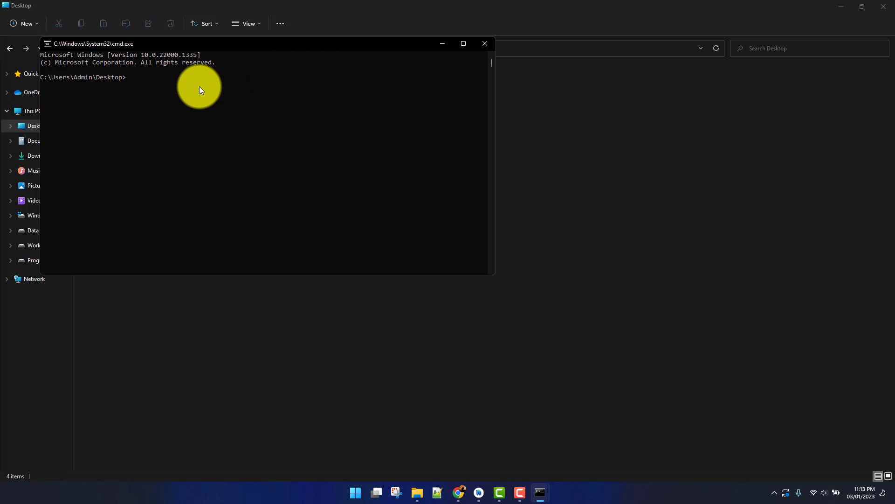
Run npx react-native init AwesomeProject in the Desktop Command Prompt and accept installing the react-native package with y
right_click(200, 86)
key("Return")
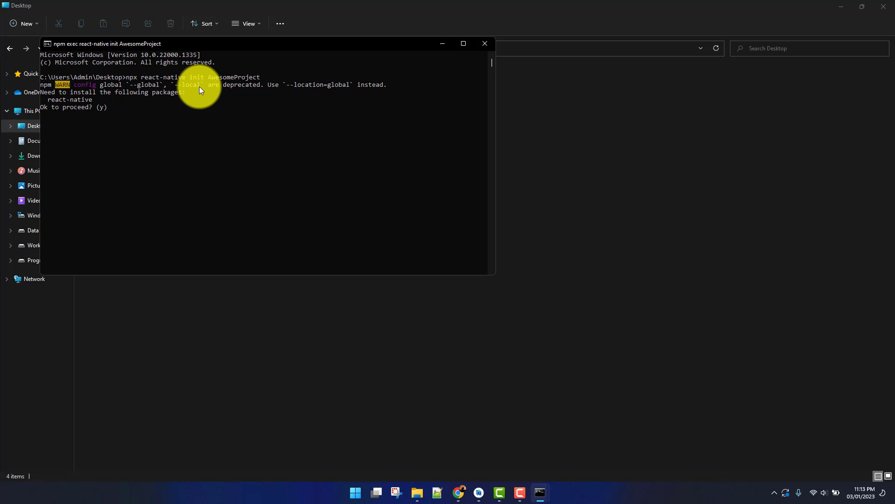
type("y")
key("Return")
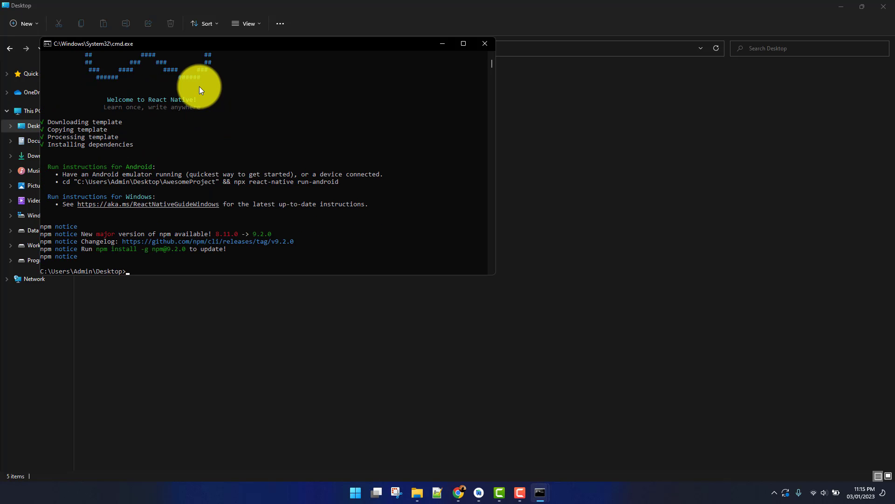
left_click_drag(93, 159, 344, 249)
left_click(370, 180)
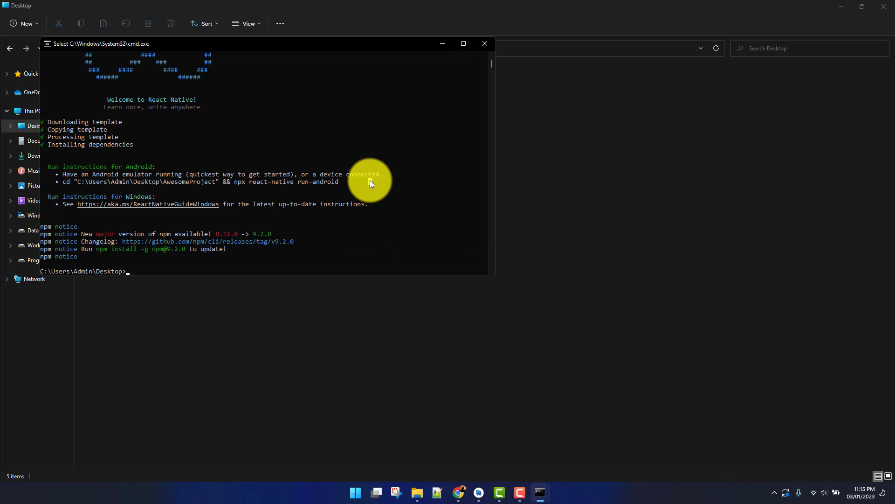
Close the Command Prompt and File Explorer windows, then move the AwesomeProject folder to an empty area of the desktop and open it
left_click(490, 42)
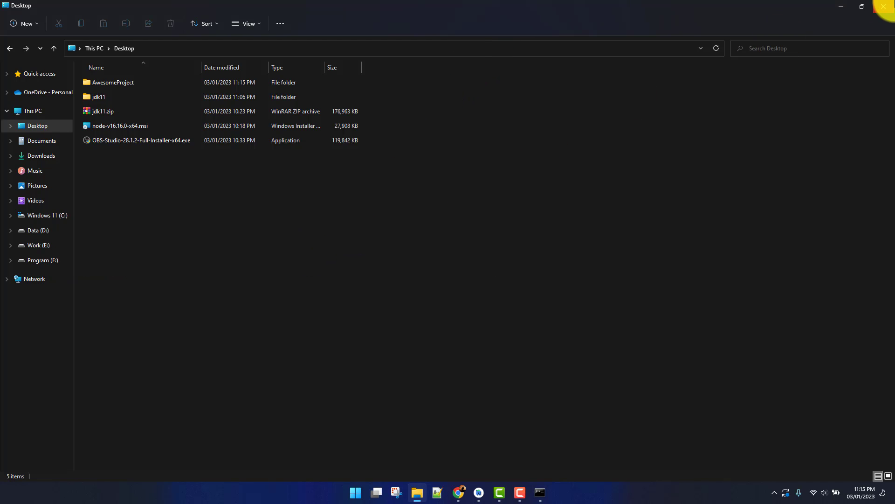
left_click(884, 6)
left_click(893, 502)
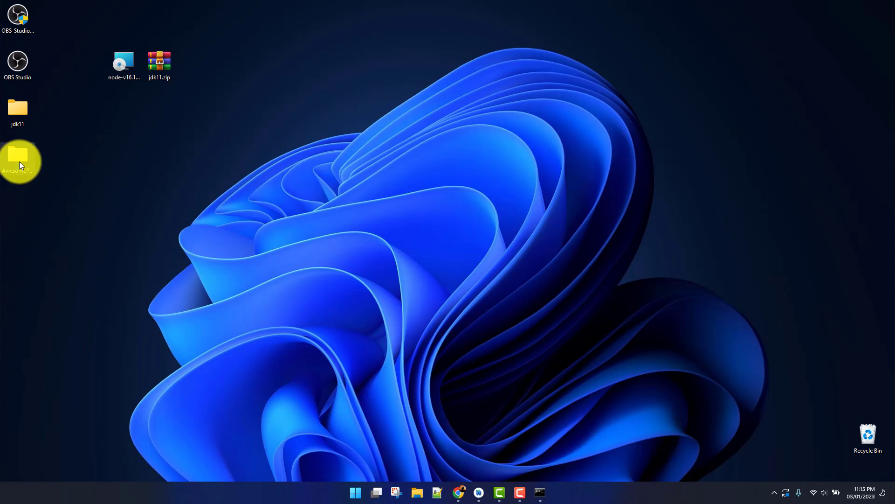
left_click_drag(19, 164, 427, 107)
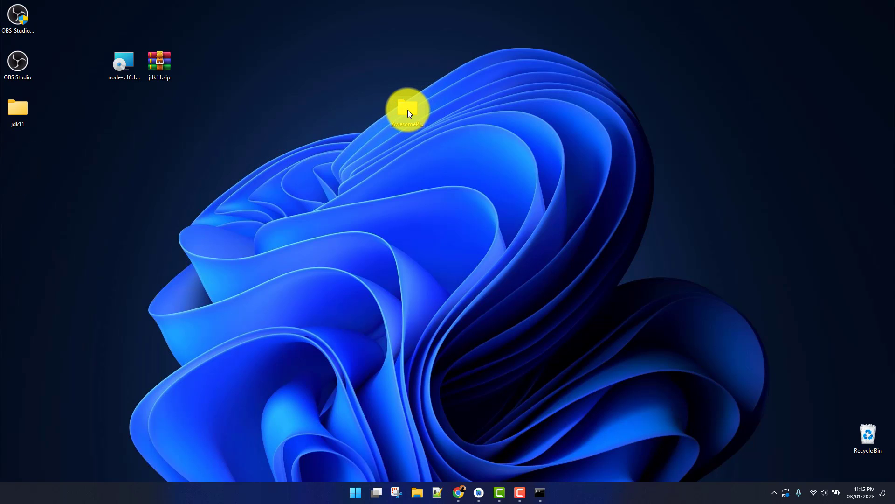
double_click(407, 110)
right_click(477, 358)
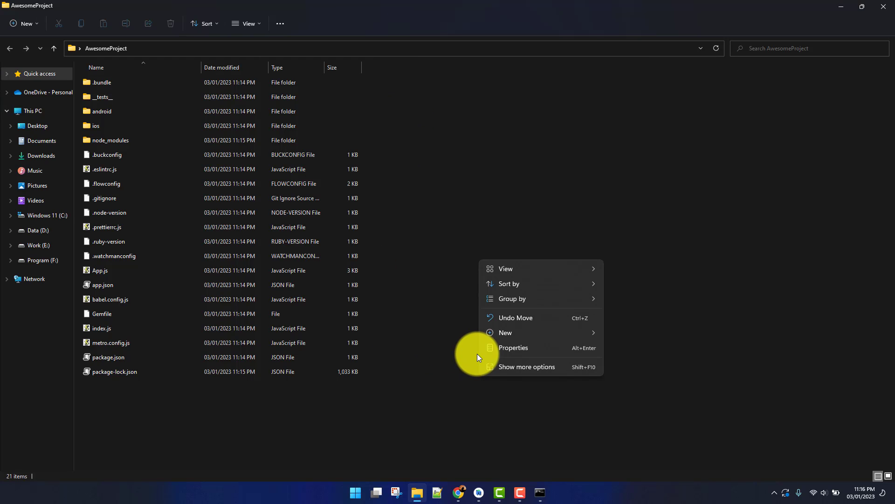
left_click(448, 434)
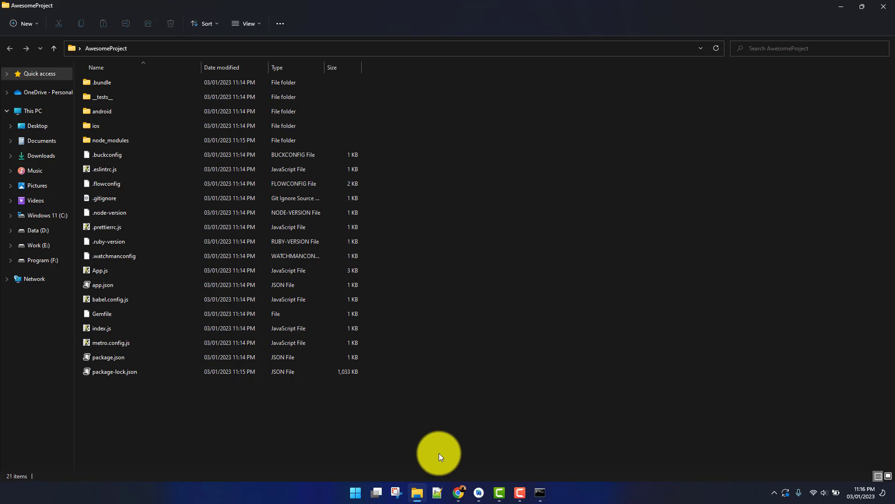
Launch VS Code, close the folder window and the missing mail.html file, and load the AwesomeProject folder from the desktop into the editor
left_click(355, 492)
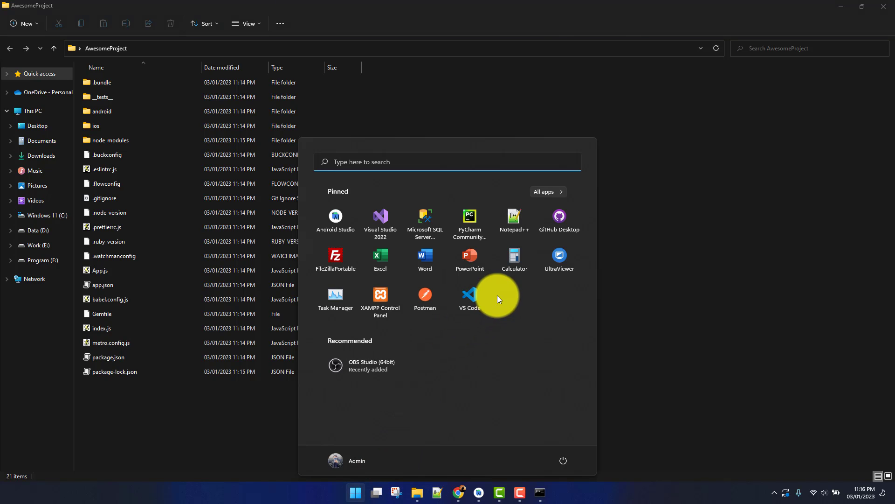
left_click(463, 300)
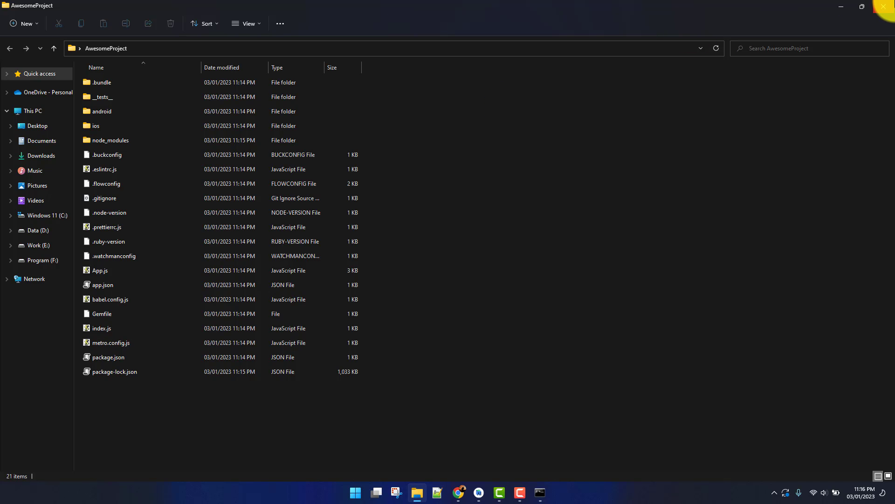
left_click(883, 6)
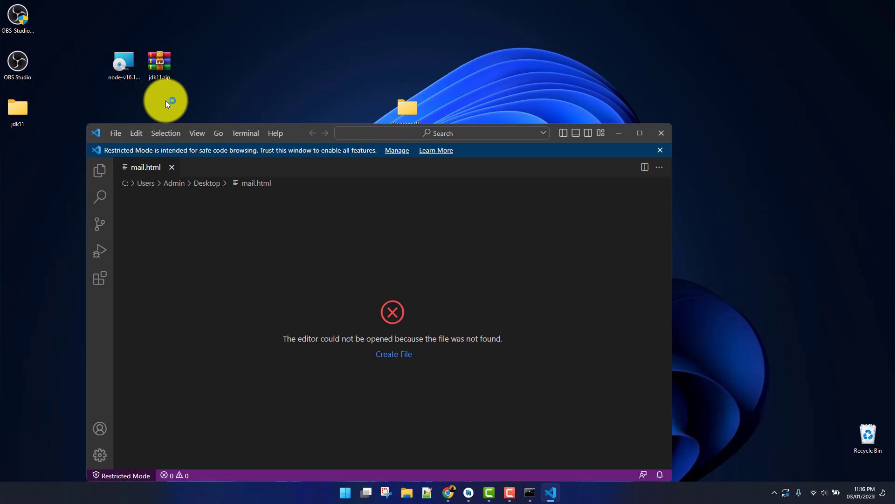
left_click(171, 167)
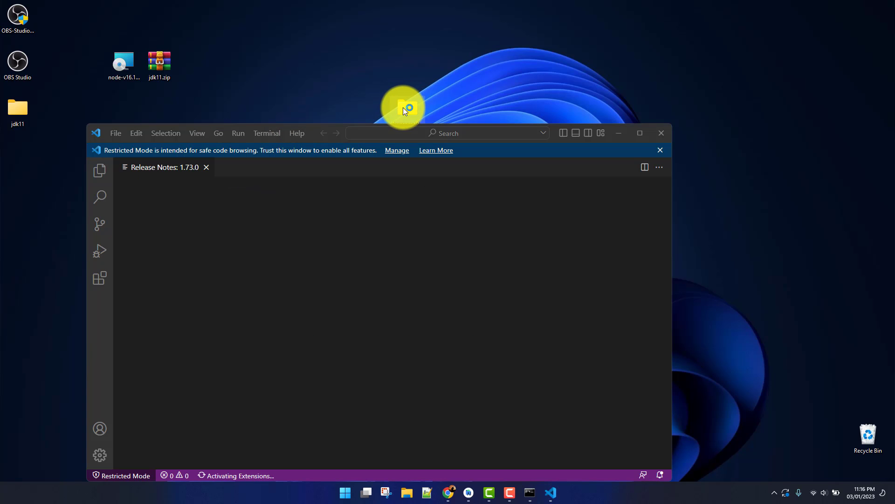
left_click_drag(403, 108, 147, 193)
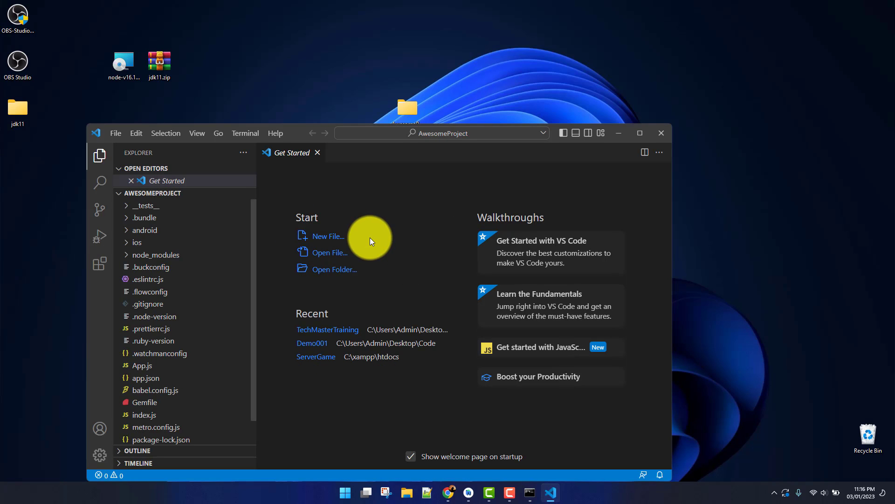
Open a new VS Code terminal, trust the folder, maximize the window and run npm install yarn
left_click(264, 135)
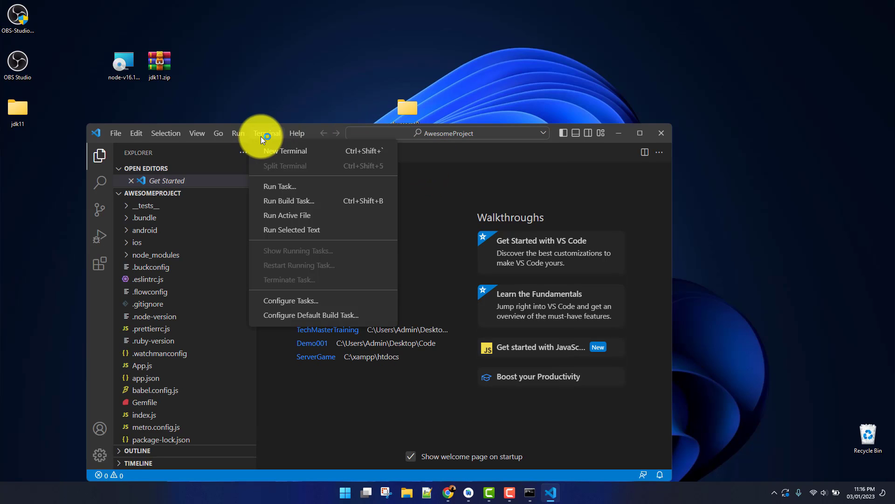
left_click(267, 151)
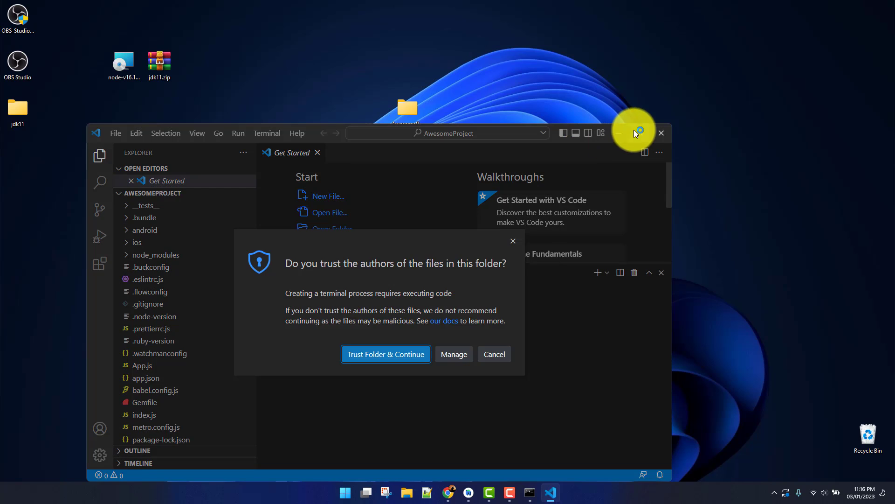
left_click(398, 353)
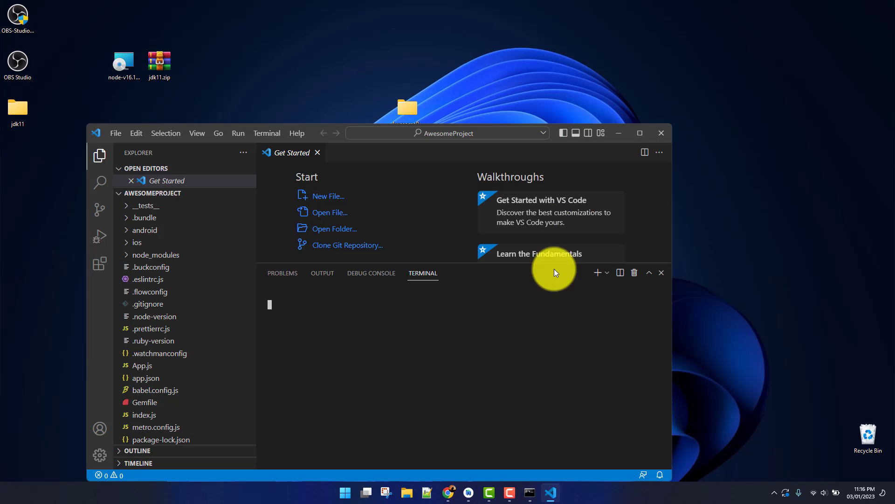
left_click(638, 132)
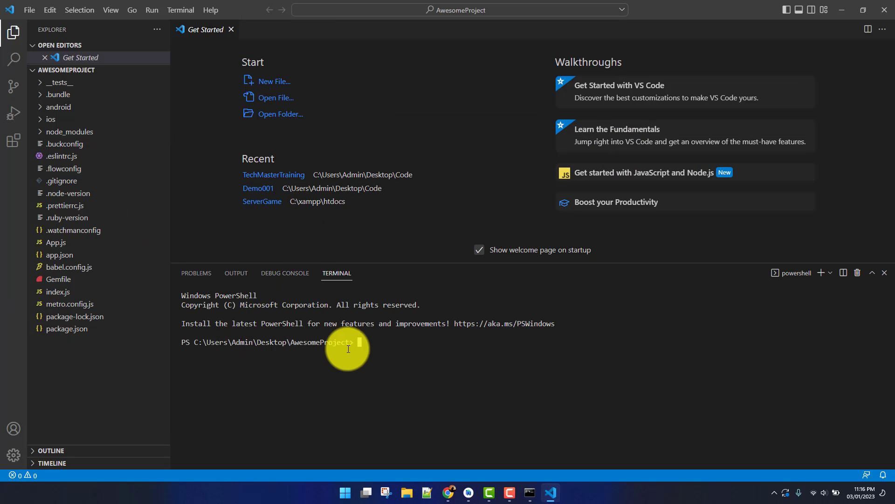
type("npm install yarn")
key("Return")
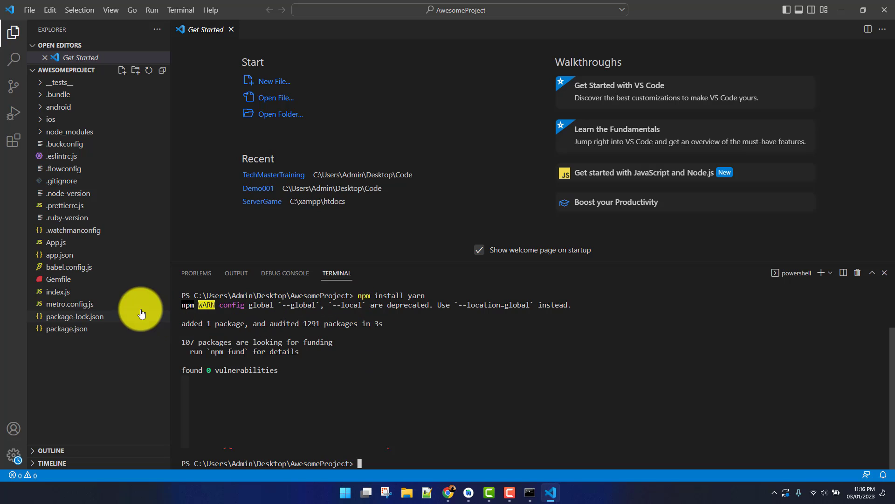
Look through App.js and app.json, and examine the scripts and dependencies in package.json
left_click(55, 242)
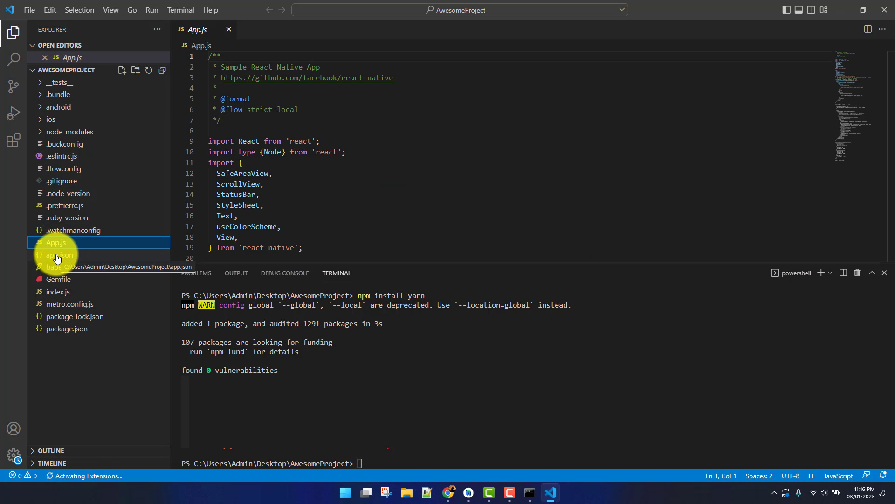
left_click(57, 257)
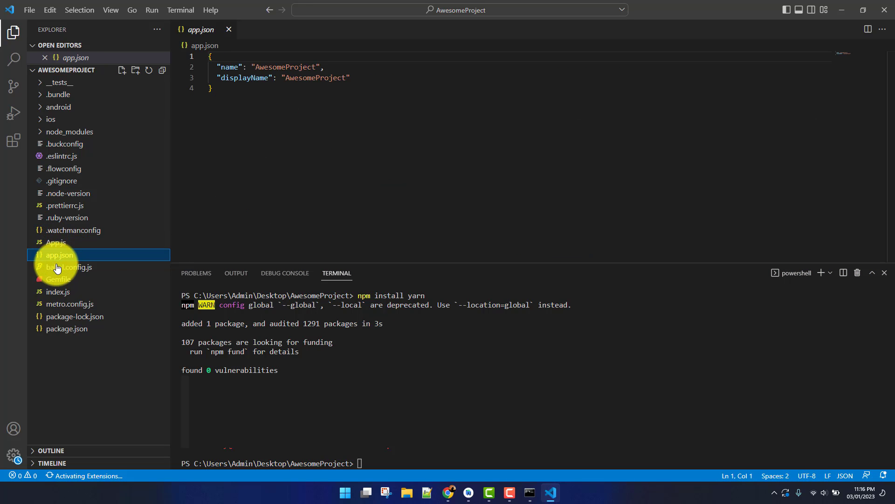
left_click(71, 329)
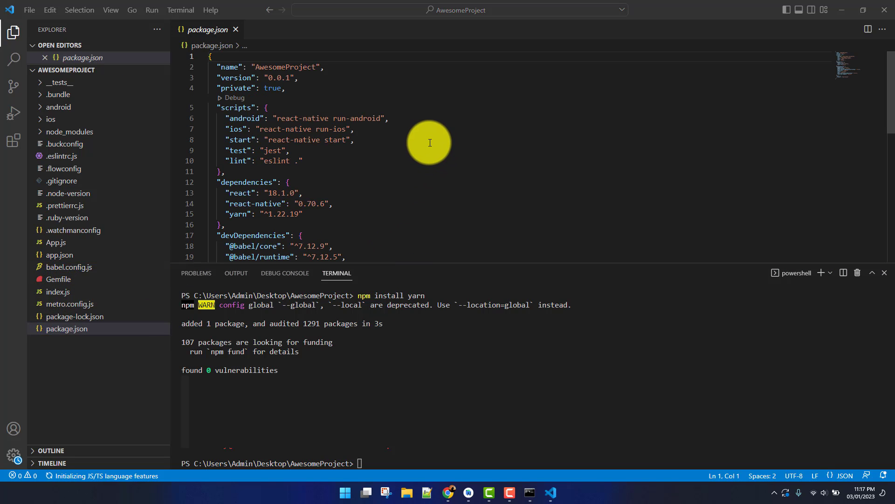
scroll(430, 143, "down", 1)
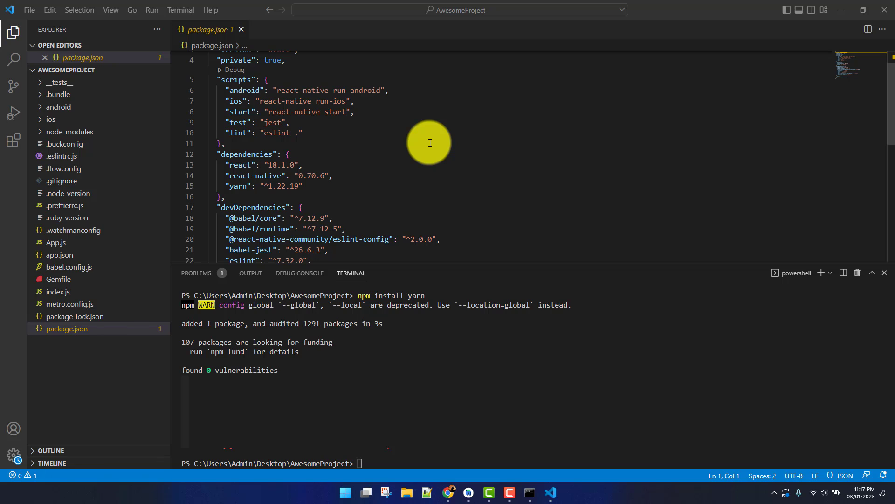
Switch to Android Studio, open the Virtual Device Manager and start the Pixel 2 XL API 26 emulator
scroll(430, 142, "up", 1)
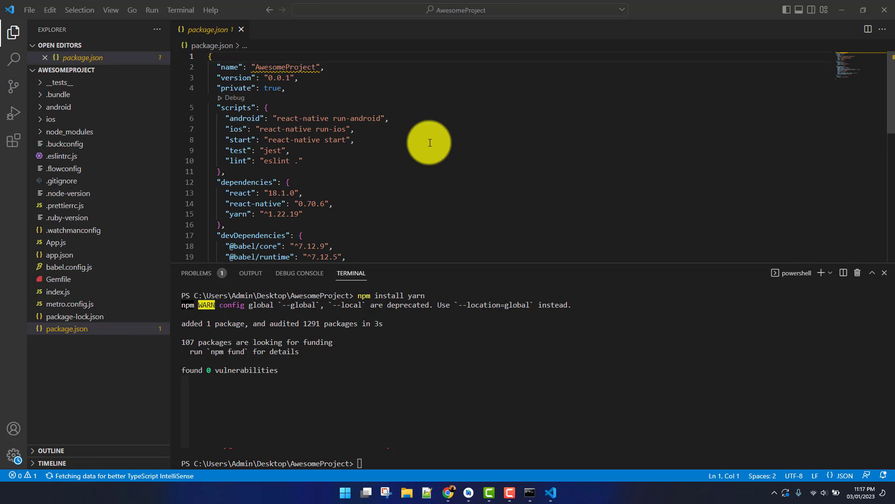
left_click(469, 492)
left_click(618, 95)
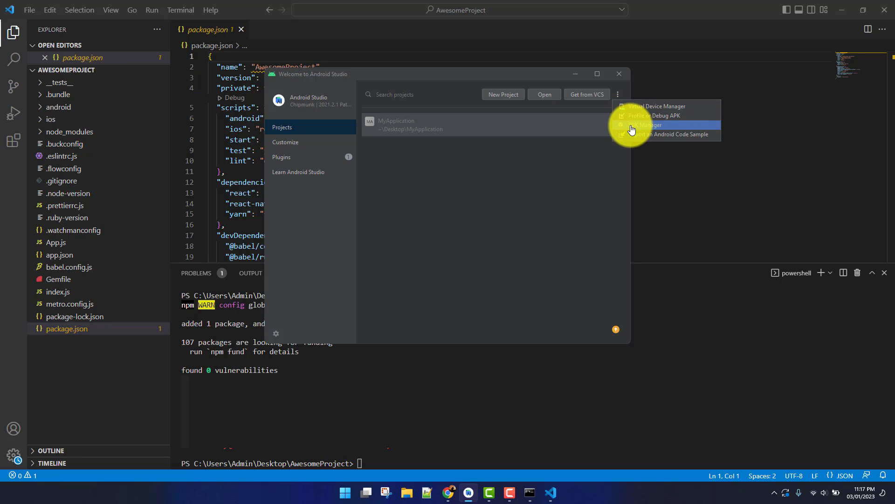
left_click(642, 107)
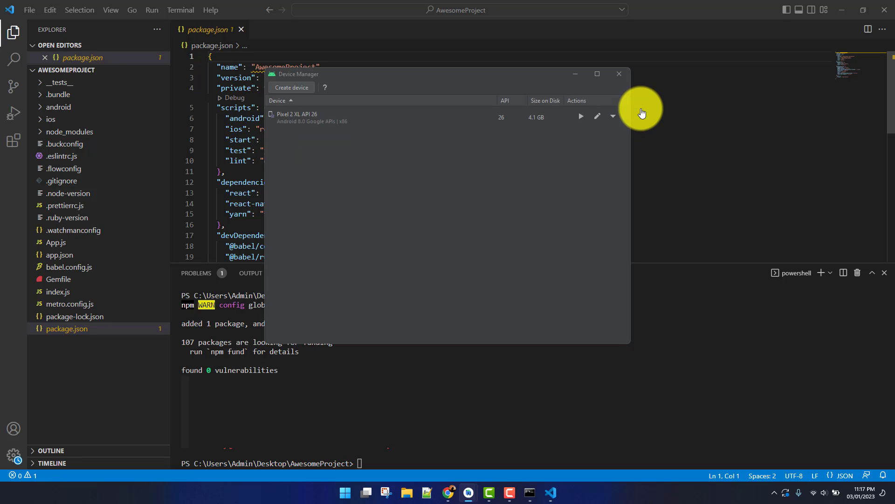
left_click(581, 116)
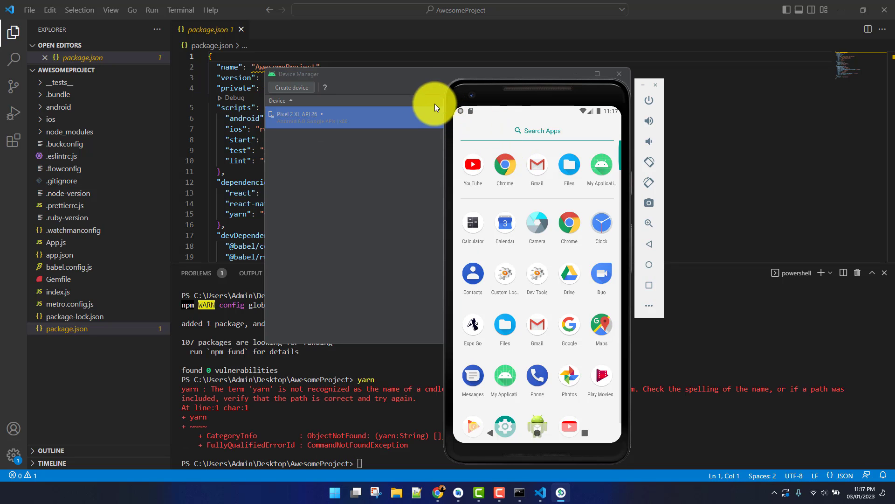
Minimize the Device Manager and Android Studio welcome windows, then check the emulator's recent apps and return to its home screen
left_click(379, 73)
left_click(575, 72)
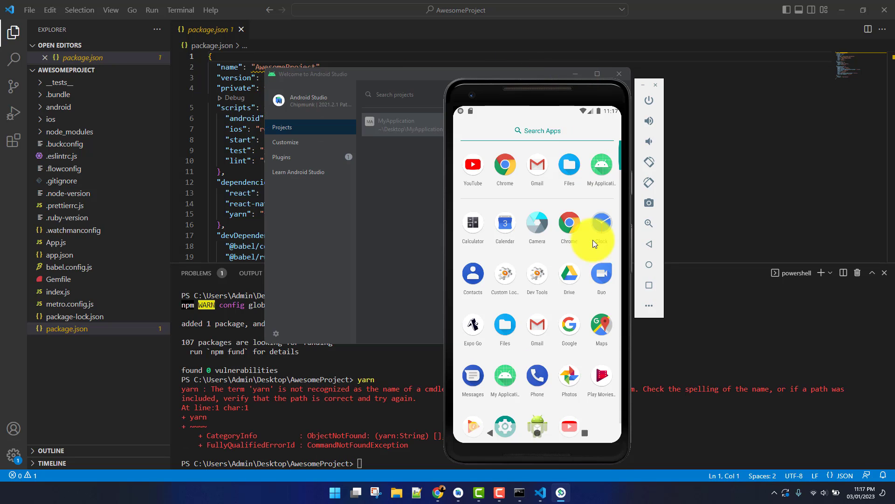
left_click(402, 217)
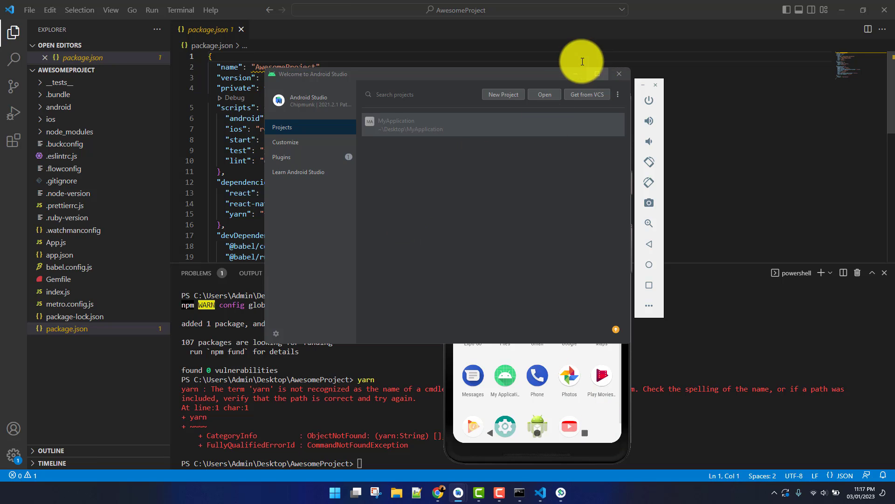
left_click(576, 73)
left_click(582, 431)
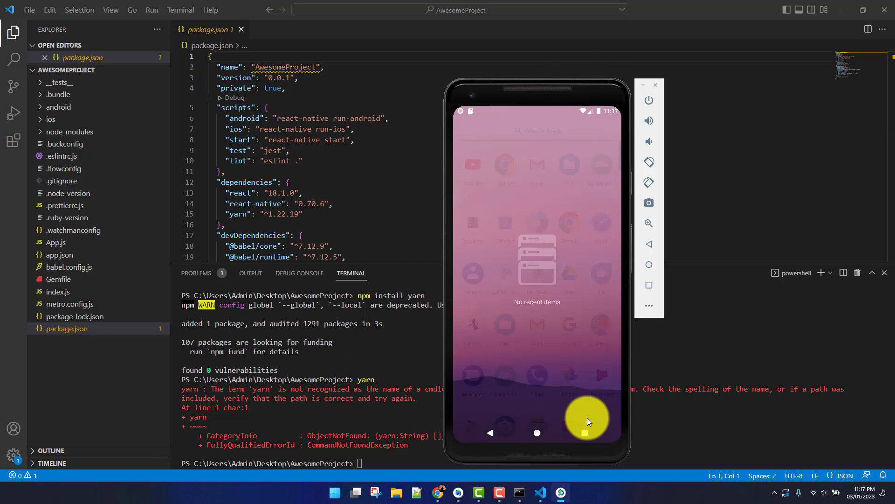
left_click(540, 432)
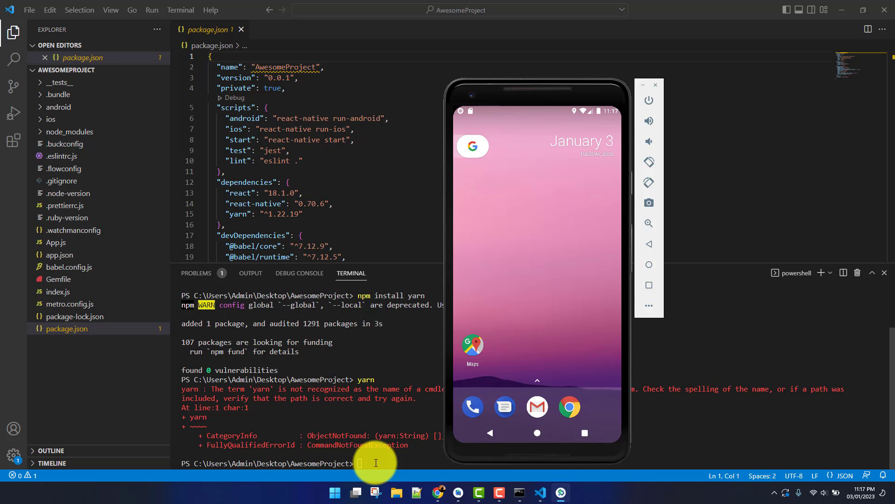
Try to launch the app on the emulator by running yarn android in the VS Code terminal
left_click(376, 463)
type("yarn android")
key("Return")
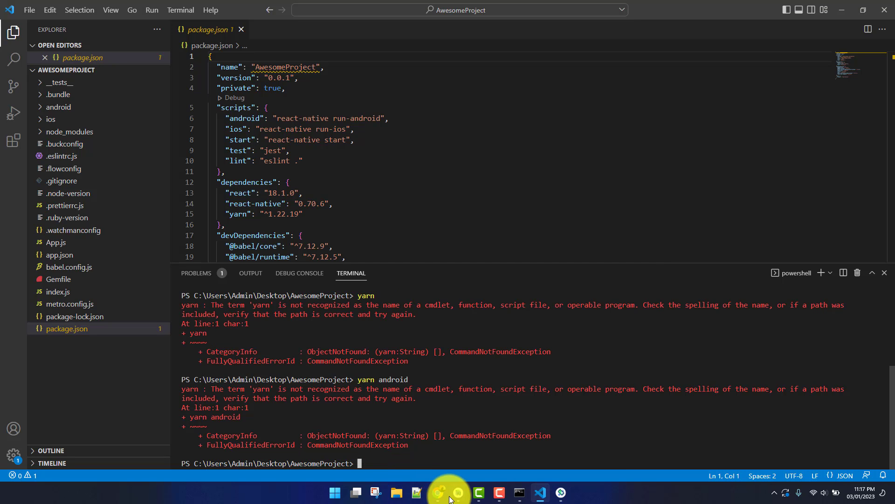
Switch to the React Native environment setup page in Chrome and look through the sections after Creating a new application
left_click(439, 499)
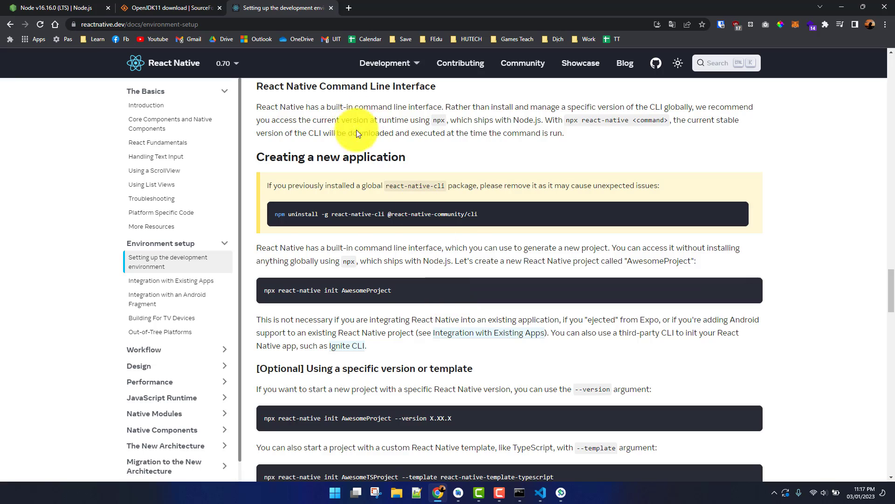
scroll(357, 196, "down", 4)
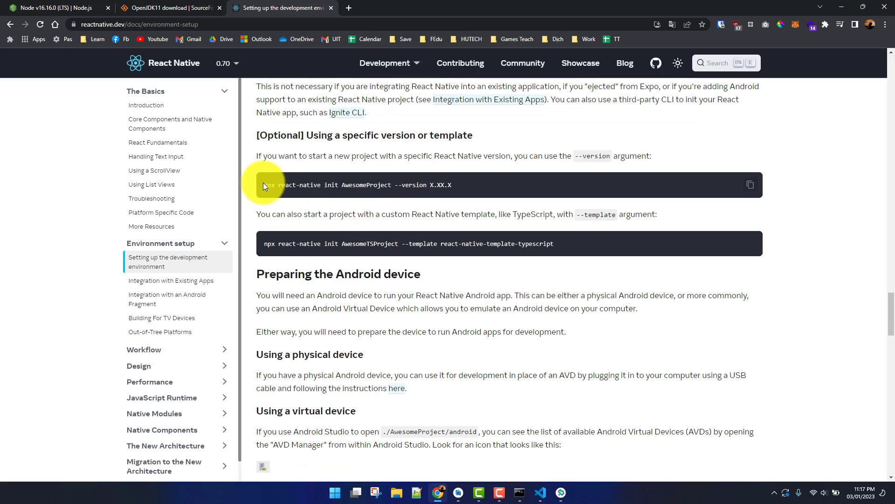